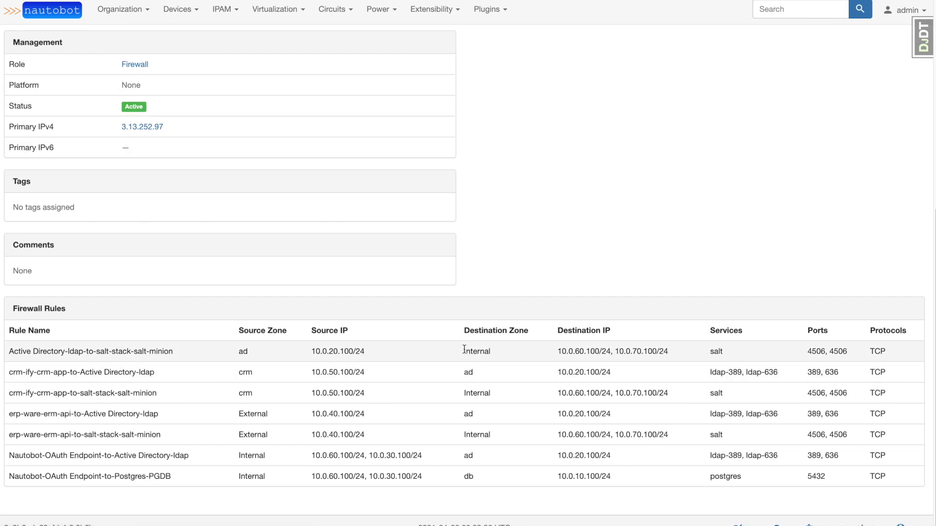
Review the generated rules in the firewall device's Firewall Rules table, switch to PA-VM and refresh its security policy list
{"action": "left_click_drag", "start_coordinate": [464, 349], "coordinate": [641, 487]}
{"action": "left_click", "coordinate": [641, 486]}
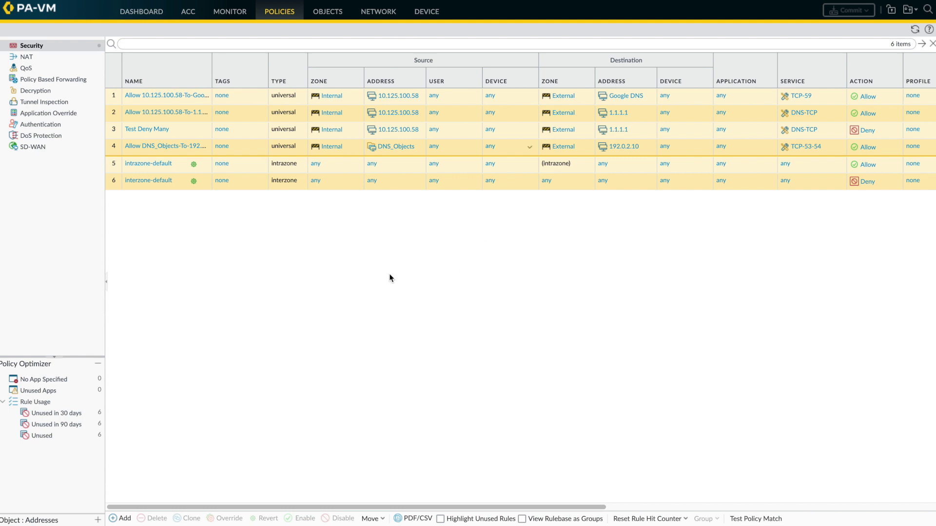
{"action": "left_click", "coordinate": [914, 31]}
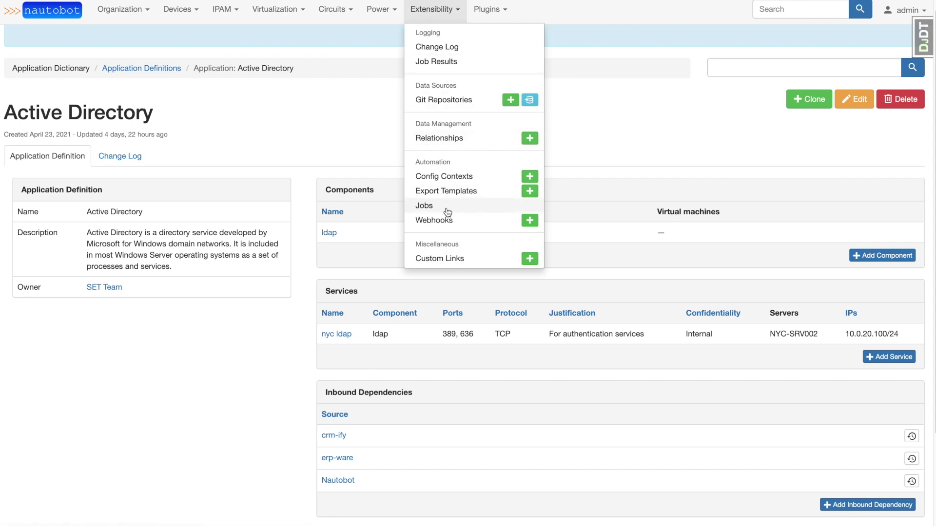
In Nautobot, run the Configure Security Rule job for device NYC-FW-01 with Commit changes enabled
{"action": "left_click", "coordinate": [446, 207]}
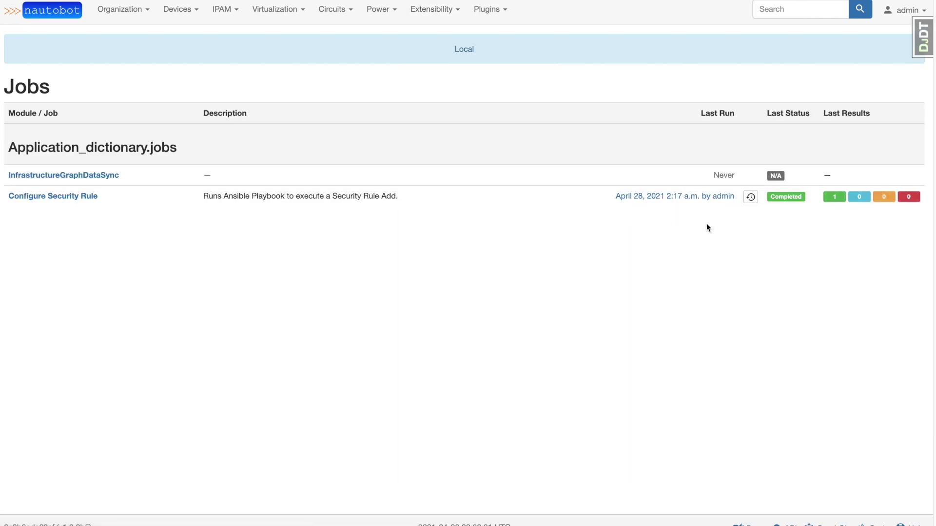
{"action": "left_click", "coordinate": [39, 197]}
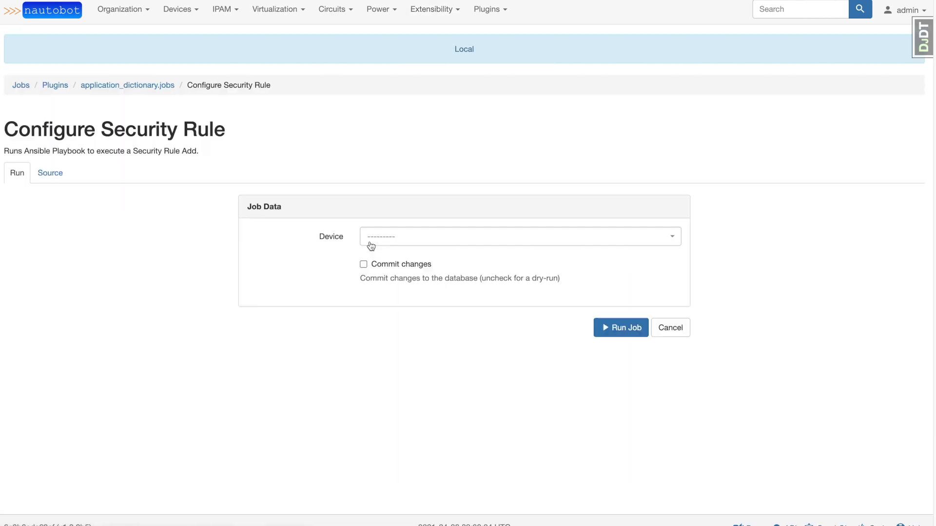
{"action": "left_click", "coordinate": [407, 245]}
{"action": "left_click", "coordinate": [408, 273]}
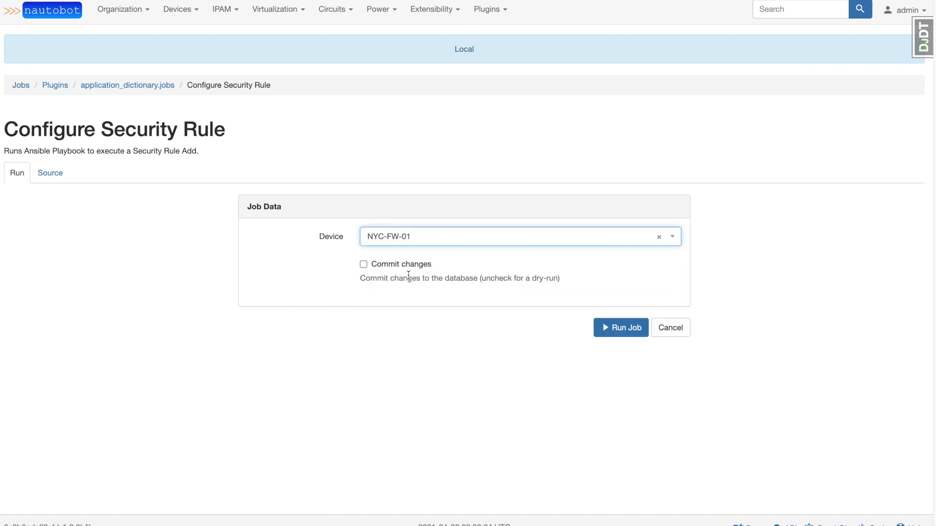
{"action": "left_click", "coordinate": [361, 265]}
{"action": "left_click", "coordinate": [609, 337]}
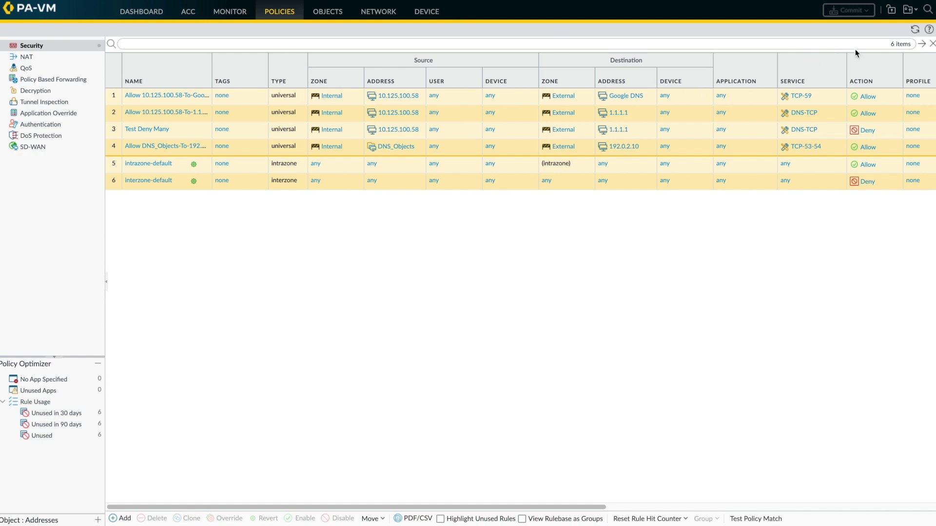
Switch to PA-VM and refresh the security policy list to check which rules the job deployed
{"action": "left_click", "coordinate": [914, 30]}
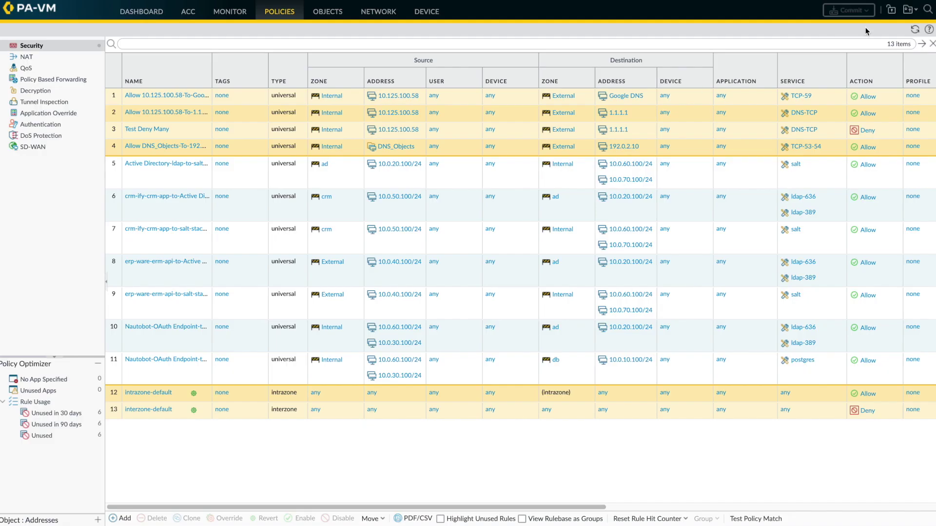
{"action": "left_click", "coordinate": [915, 30]}
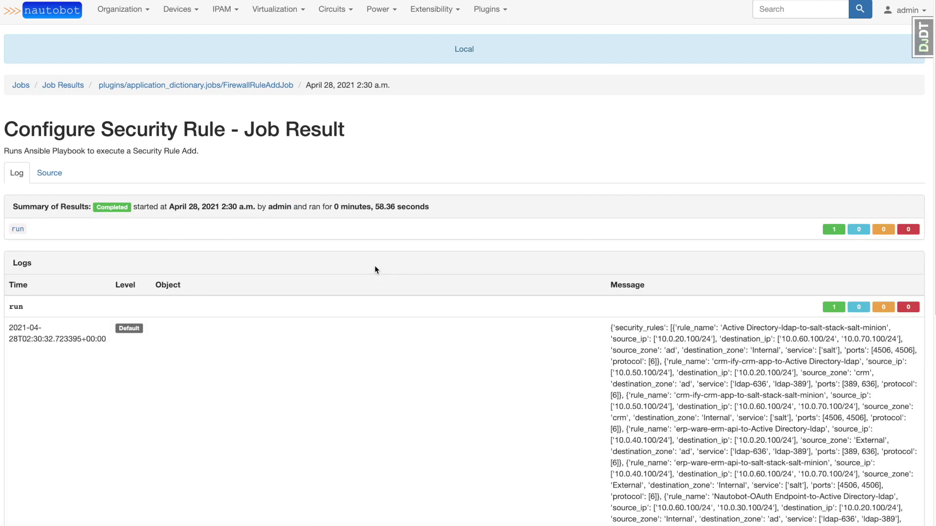
Back in Nautobot, read through the job result log and compare it with the firewall device's rules table
{"action": "scroll", "coordinate": [374, 267], "scroll_direction": "down", "scroll_amount": 4}
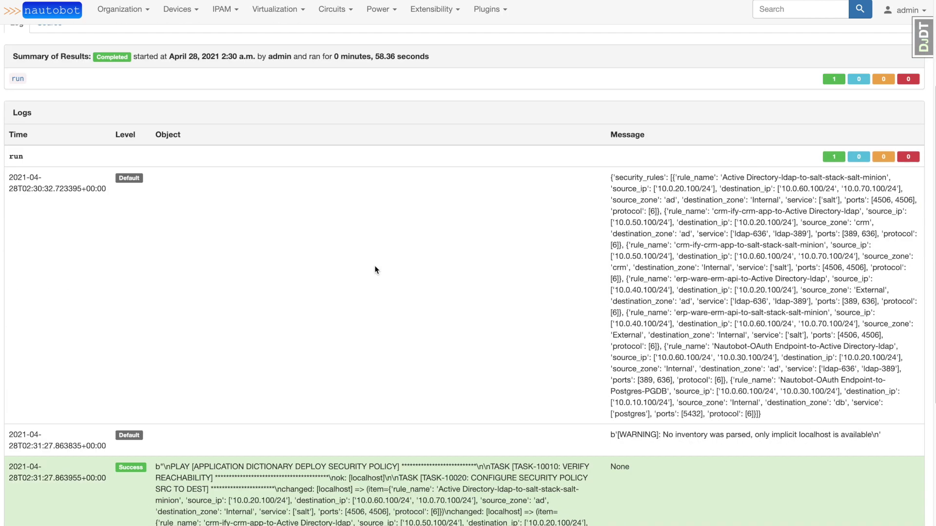
{"action": "scroll", "coordinate": [374, 267], "scroll_direction": "down", "scroll_amount": 10}
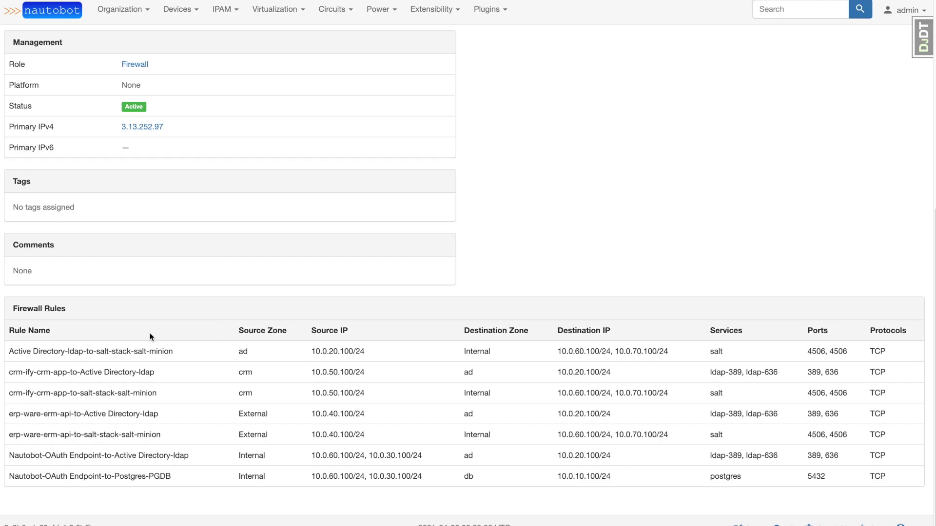
{"action": "left_click_drag", "start_coordinate": [100, 347], "coordinate": [607, 414]}
{"action": "left_click", "coordinate": [603, 427]}
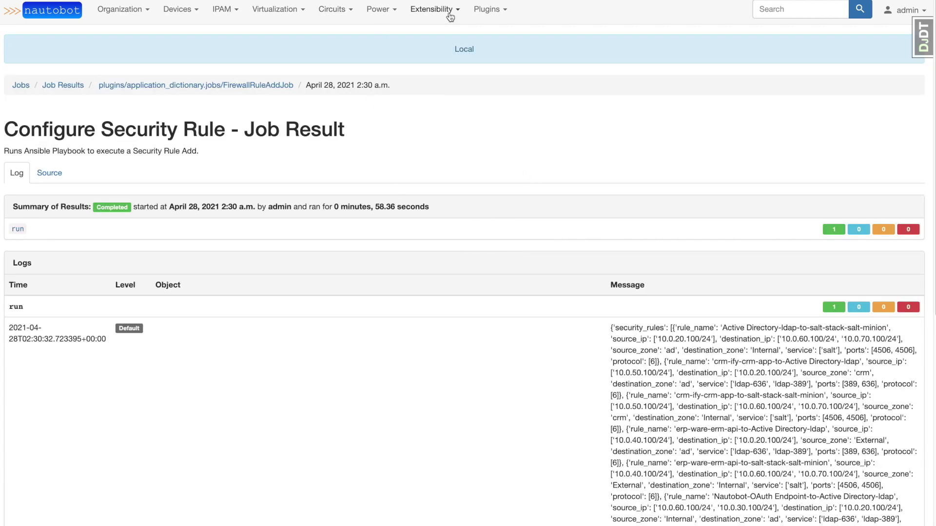
Open the Active Directory application definition and examine the ports of its nyc ldap service
{"action": "left_click", "coordinate": [509, 8]}
{"action": "left_click", "coordinate": [507, 45]}
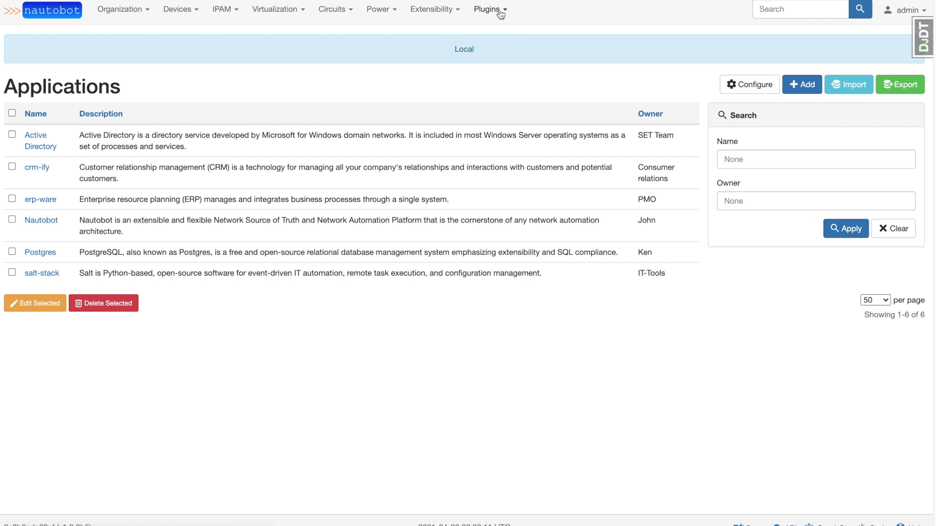
{"action": "left_click", "coordinate": [500, 15]}
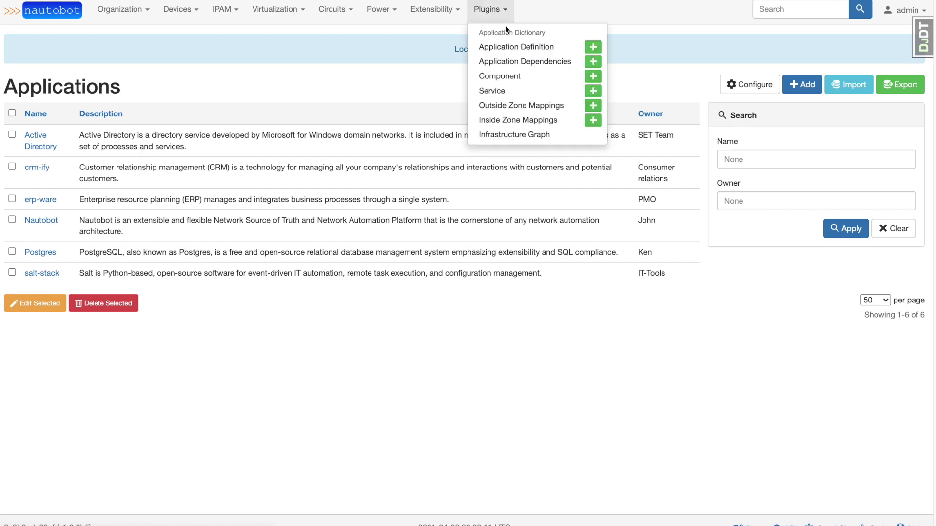
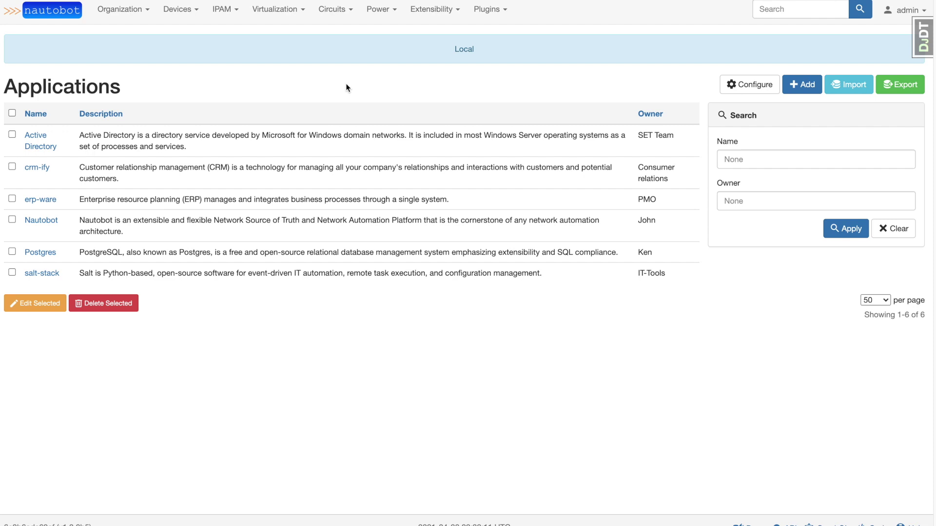
{"action": "left_click", "coordinate": [39, 140]}
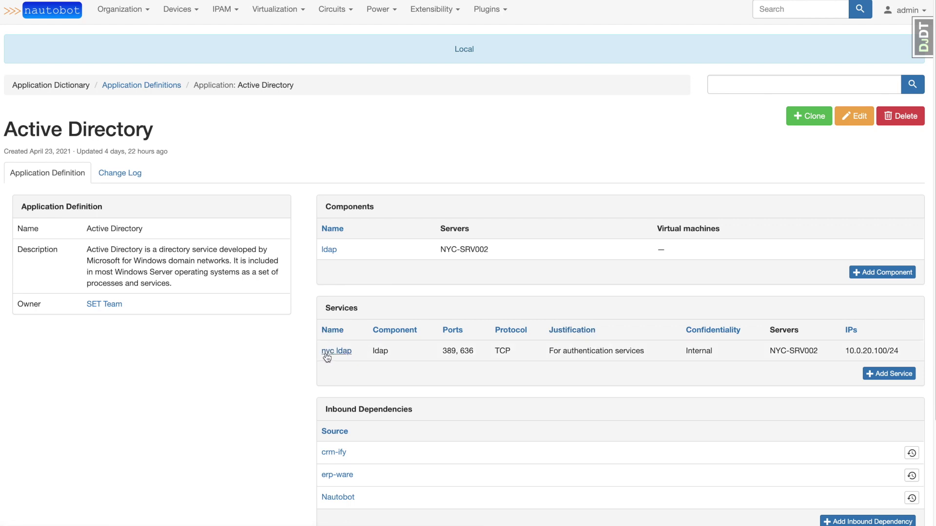
{"action": "triple_click", "coordinate": [453, 350]}
Try to add server NYC-SRV011 to Active Directory's ldap component and submit the update
{"action": "left_click", "coordinate": [330, 250]}
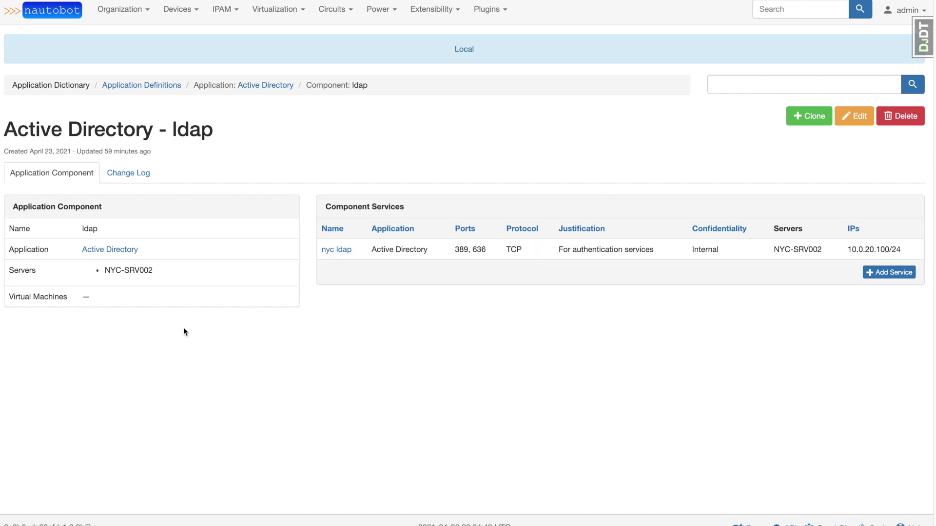
{"action": "triple_click", "coordinate": [129, 270]}
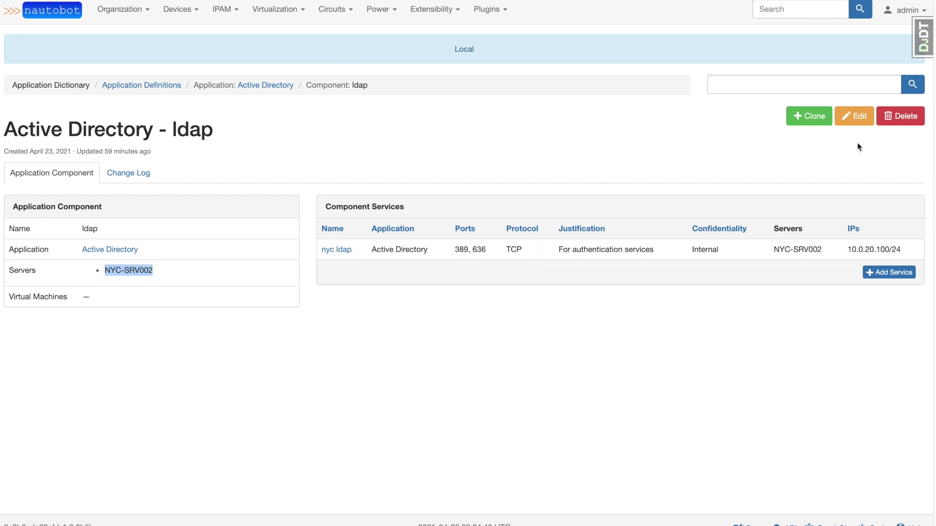
{"action": "left_click", "coordinate": [854, 116]}
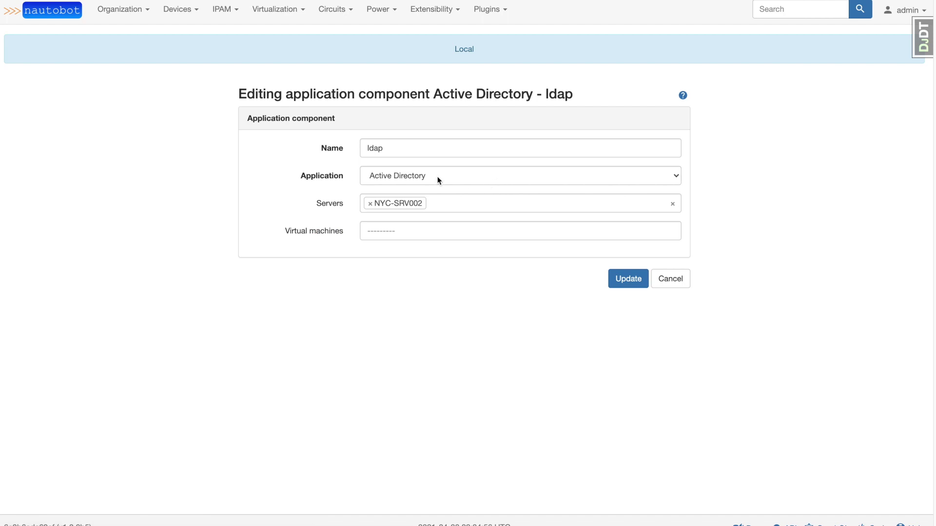
{"action": "left_click", "coordinate": [471, 207]}
{"action": "type", "text": "nyc"}
{"action": "scroll", "coordinate": [475, 263], "scroll_direction": "down", "scroll_amount": 5}
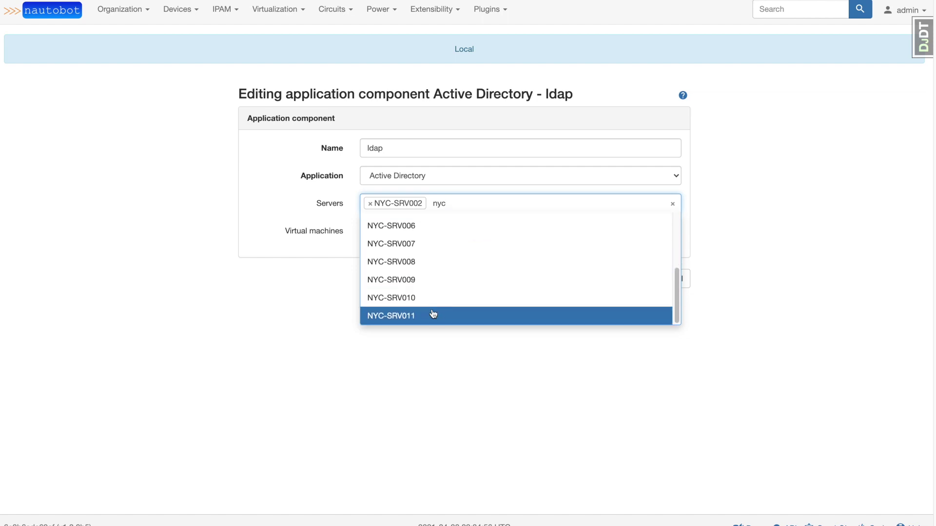
{"action": "left_click", "coordinate": [434, 314]}
{"action": "left_click", "coordinate": [620, 281]}
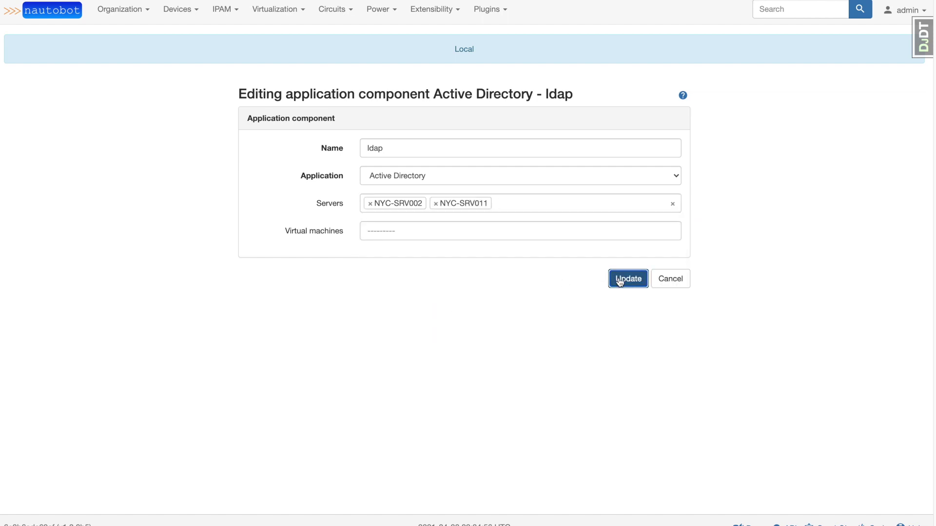
{"action": "double_click", "coordinate": [518, 219]}
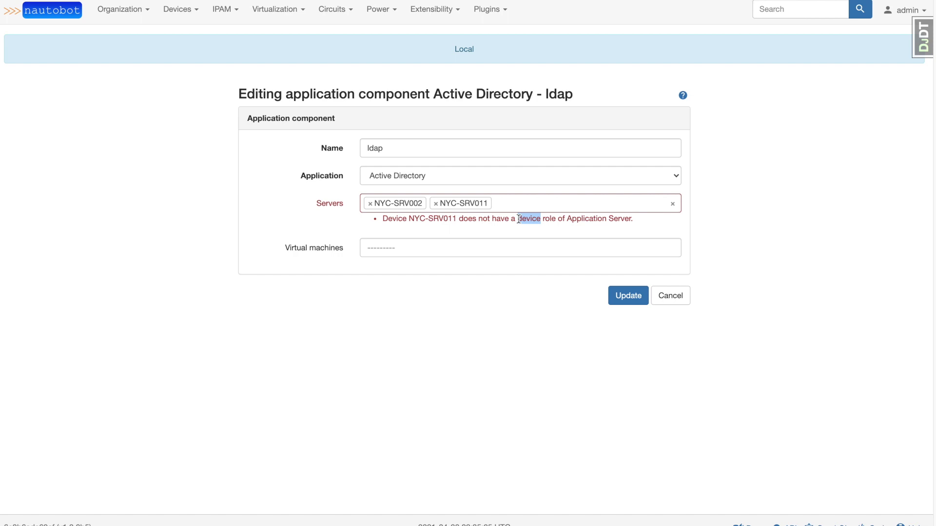
{"action": "left_click", "coordinate": [196, 116]}
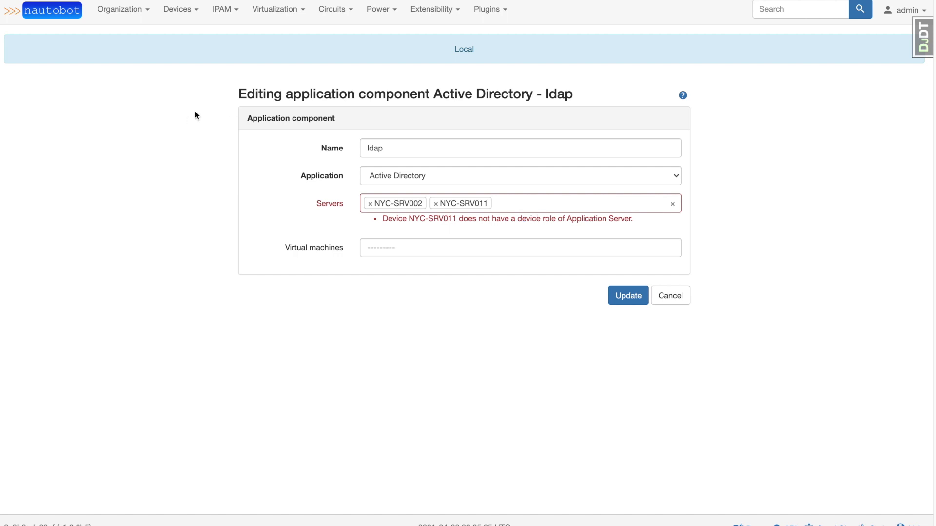
Change the device role of NYC-SRV011 to Application Server and save the device
{"action": "left_click", "coordinate": [185, 16]}
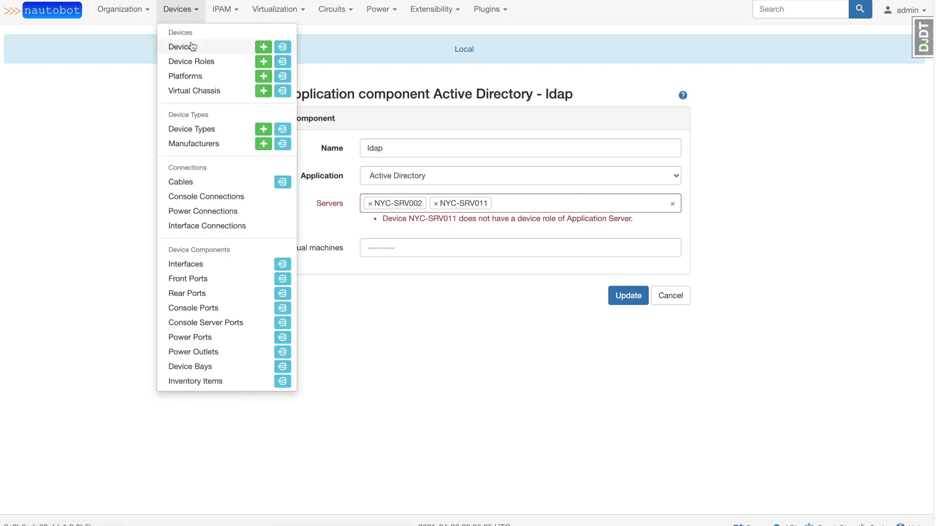
{"action": "left_click", "coordinate": [191, 45]}
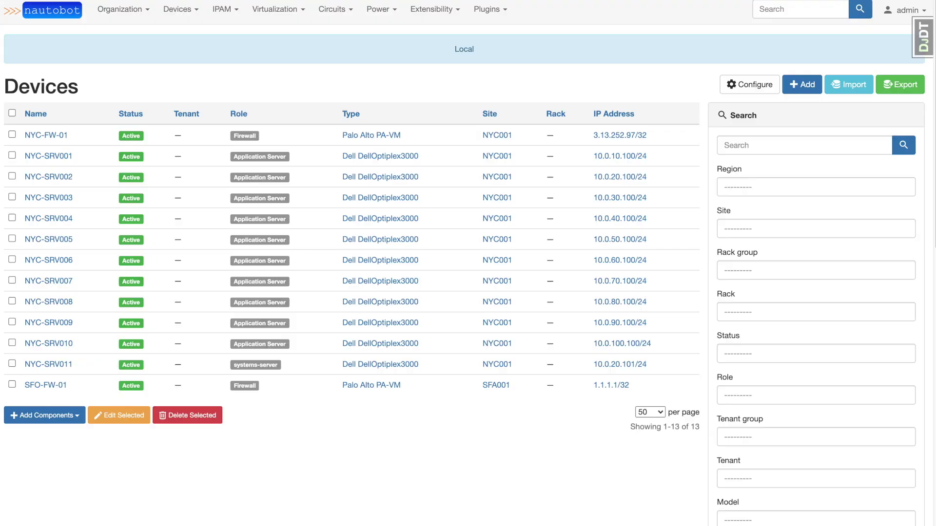
{"action": "left_click", "coordinate": [49, 365]}
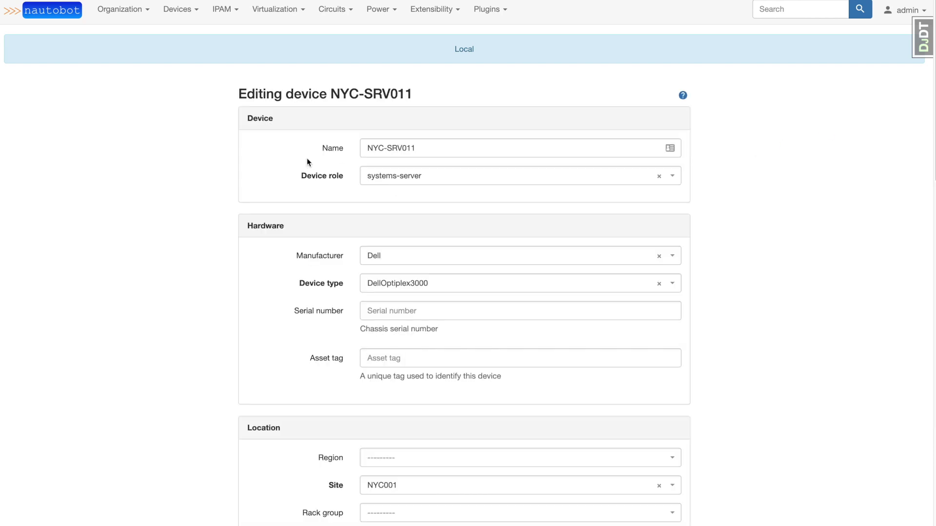
{"action": "left_click", "coordinate": [395, 177]}
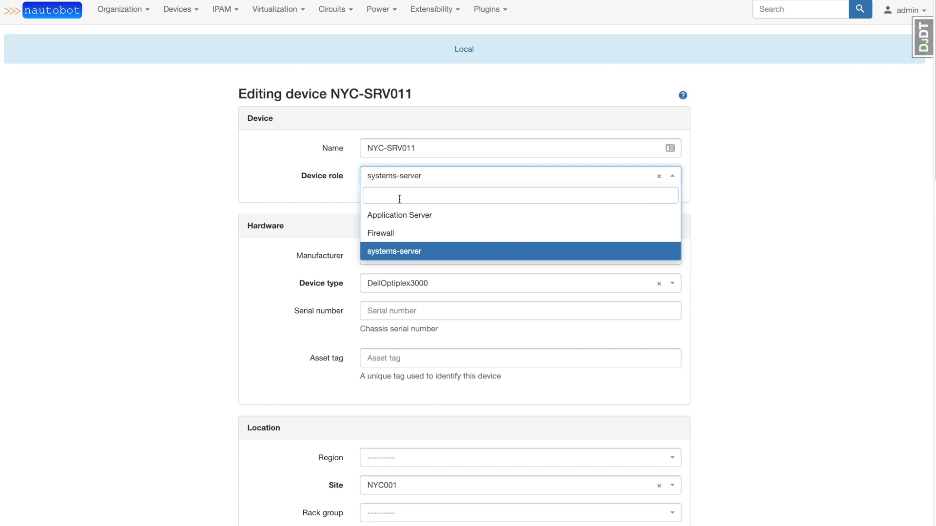
{"action": "left_click", "coordinate": [398, 215]}
{"action": "left_click", "coordinate": [415, 357]}
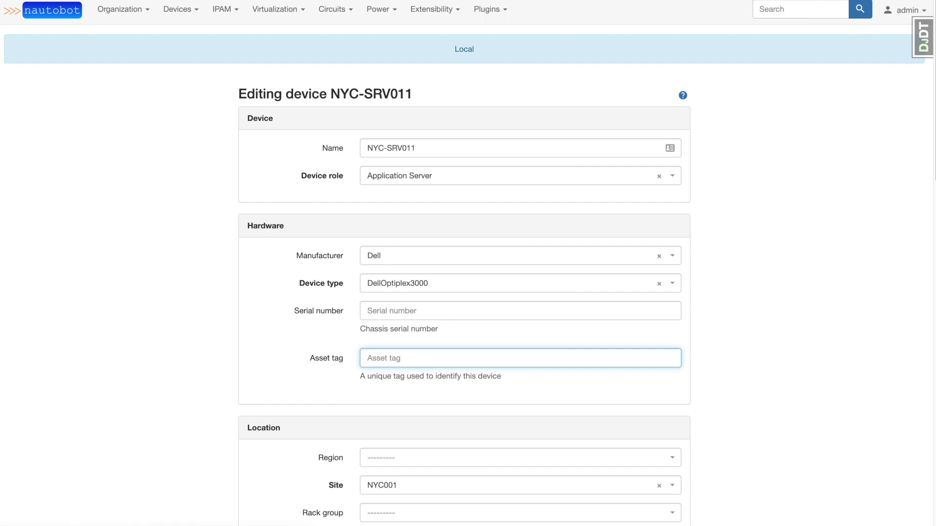
{"action": "key", "text": "Return"}
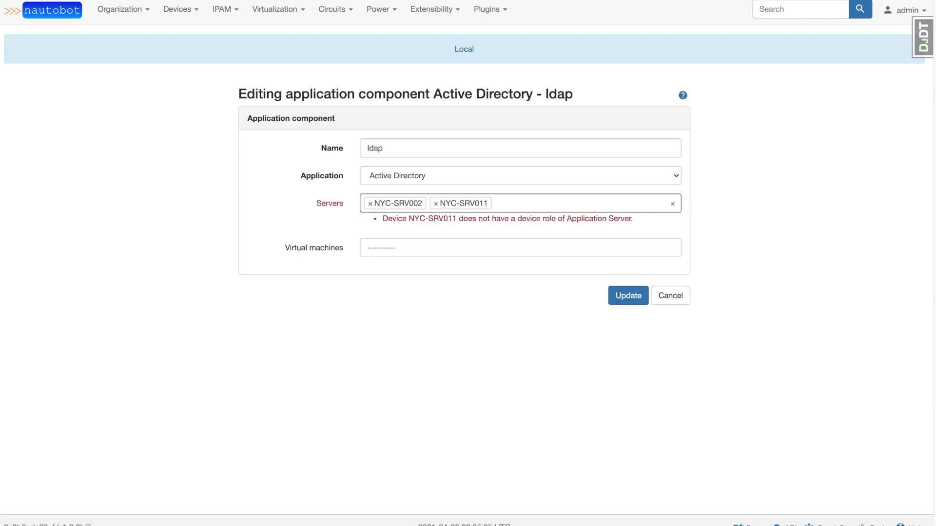
Resubmit the ldap component update with NYC-SRV011 included and check the component's server list
{"action": "left_click", "coordinate": [625, 293]}
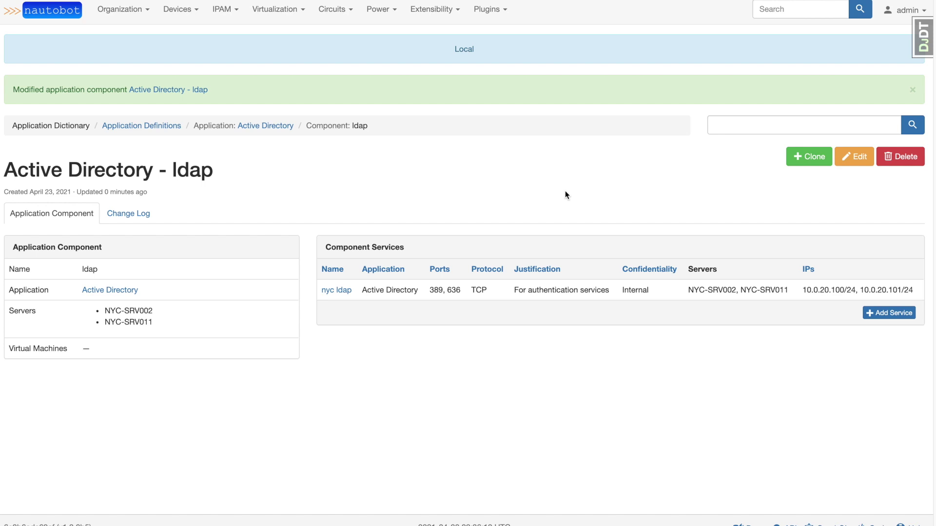
{"action": "triple_click", "coordinate": [126, 320]}
{"action": "left_click", "coordinate": [380, 178]}
Return to the Active Directory application and examine the servers and IPs listed for its nyc ldap service
{"action": "left_click", "coordinate": [248, 129]}
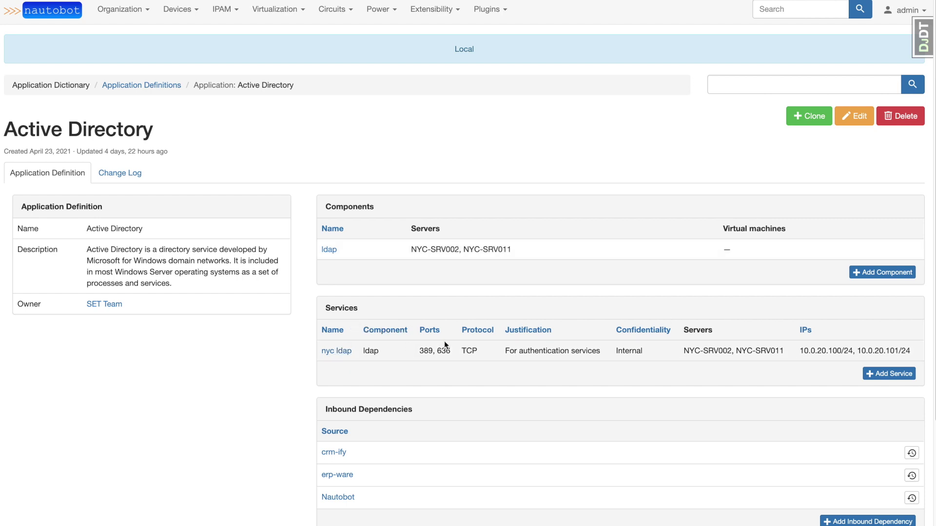
{"action": "triple_click", "coordinate": [713, 352]}
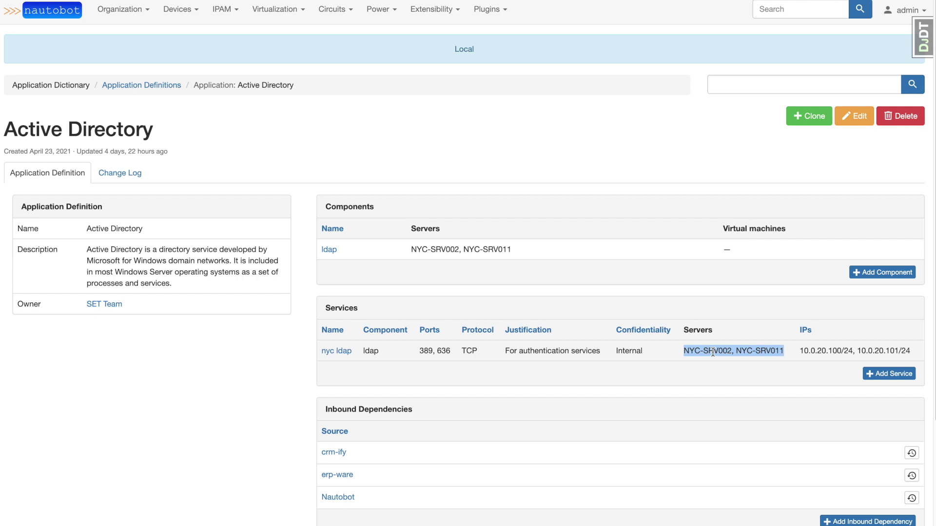
{"action": "left_click", "coordinate": [594, 208]}
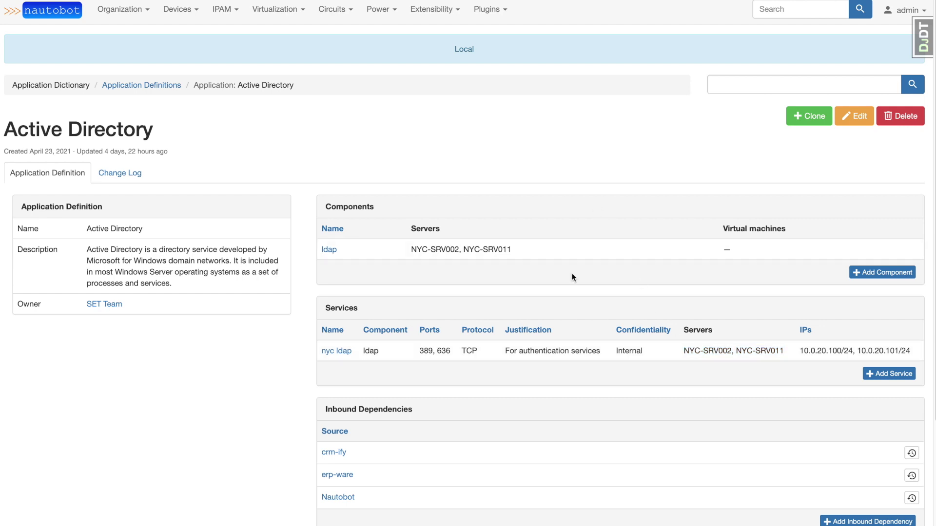
{"action": "triple_click", "coordinate": [747, 352]}
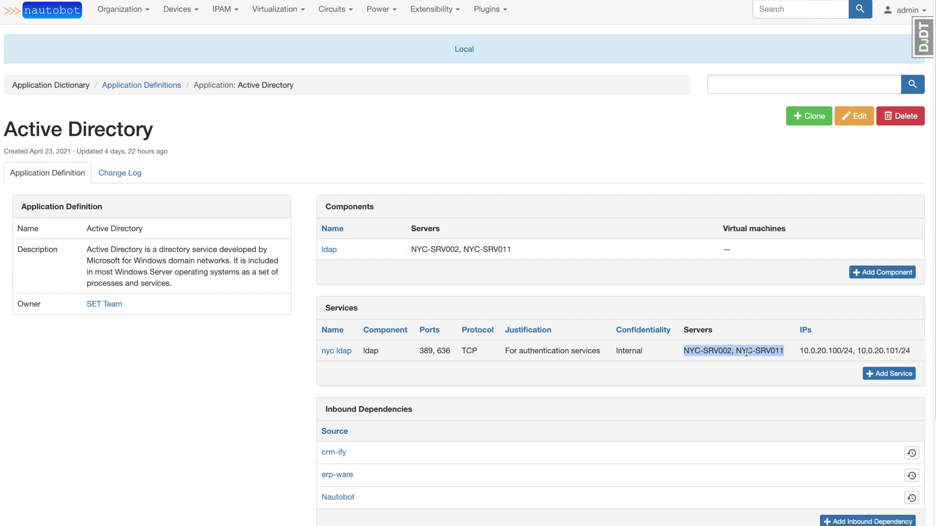
{"action": "triple_click", "coordinate": [873, 351]}
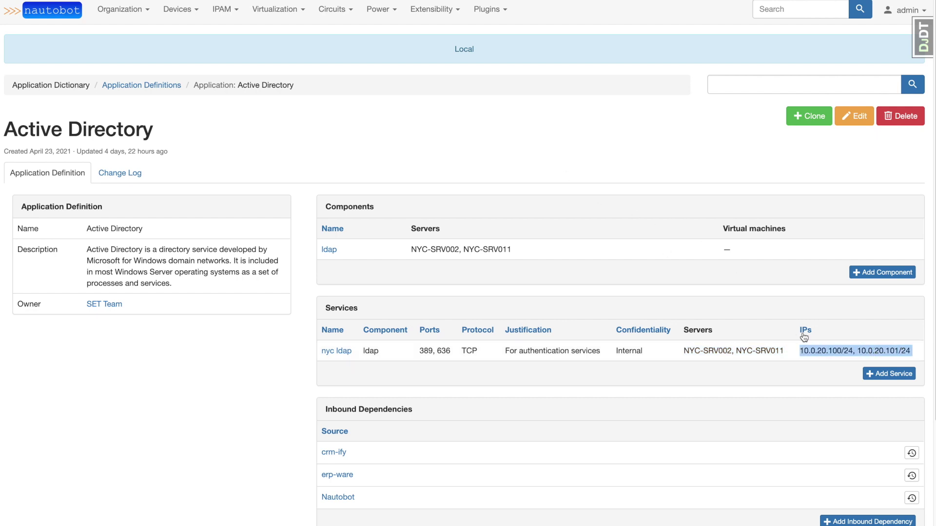
{"action": "double_click", "coordinate": [869, 350]}
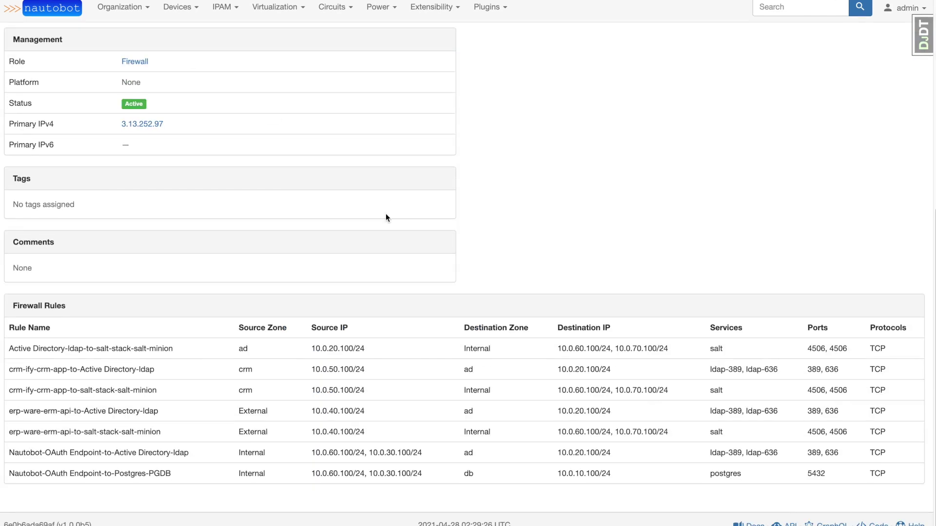
Reload the firewall device page and examine the source and destination IPs in the rules involving Active Directory's ldap component
{"action": "left_click_drag", "start_coordinate": [615, 373], "coordinate": [547, 374]}
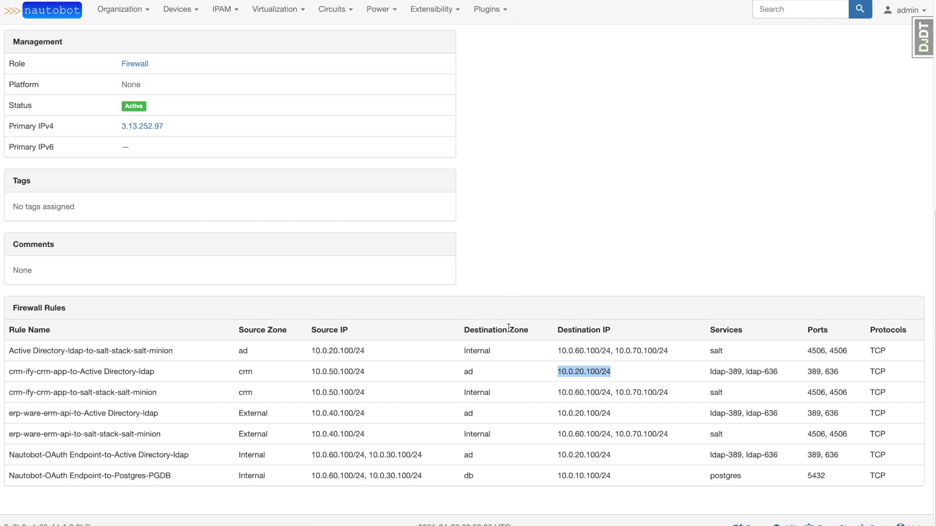
{"action": "key", "text": "super+r"}
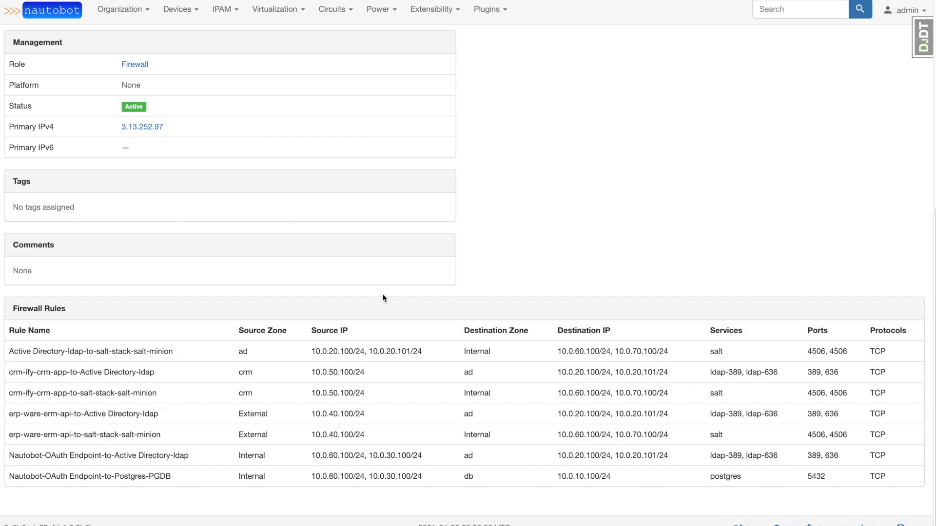
{"action": "left_click_drag", "start_coordinate": [427, 351], "coordinate": [369, 351]}
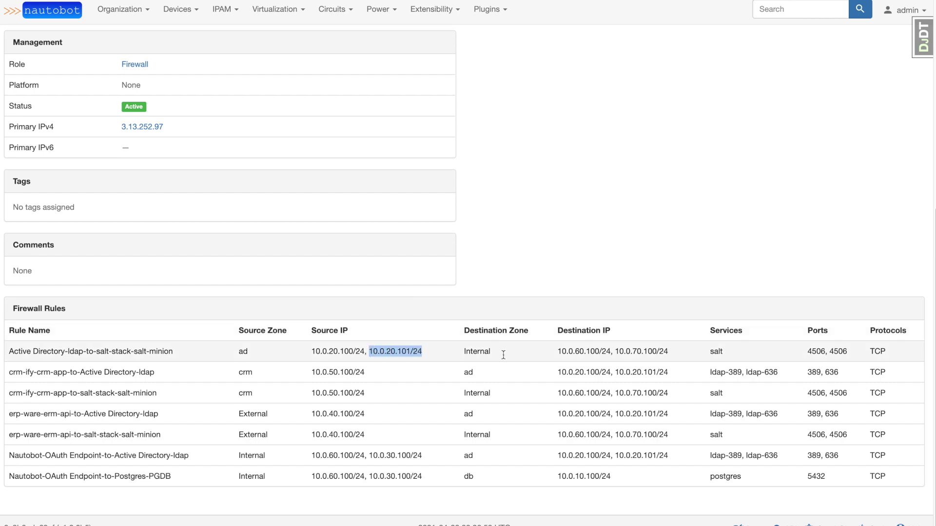
{"action": "left_click_drag", "start_coordinate": [668, 371], "coordinate": [617, 370]}
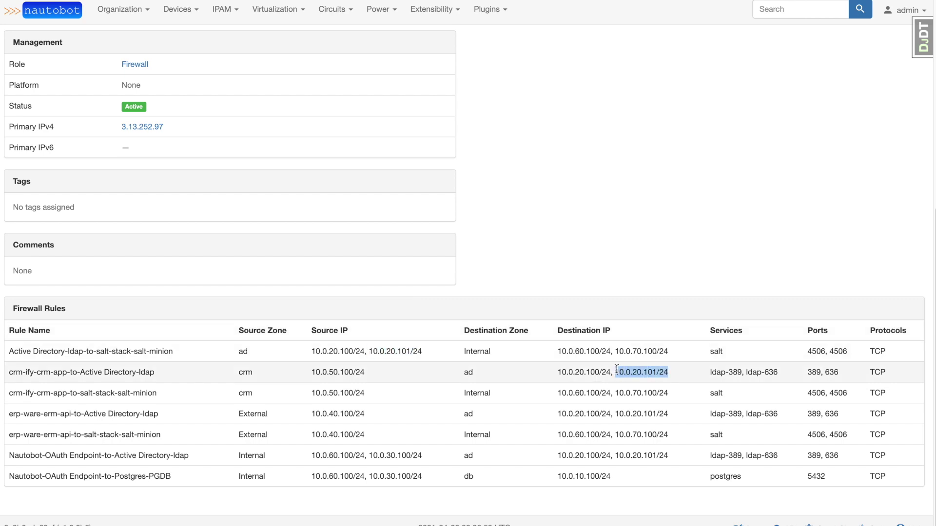
{"action": "triple_click", "coordinate": [641, 392]}
{"action": "left_click", "coordinate": [641, 392]}
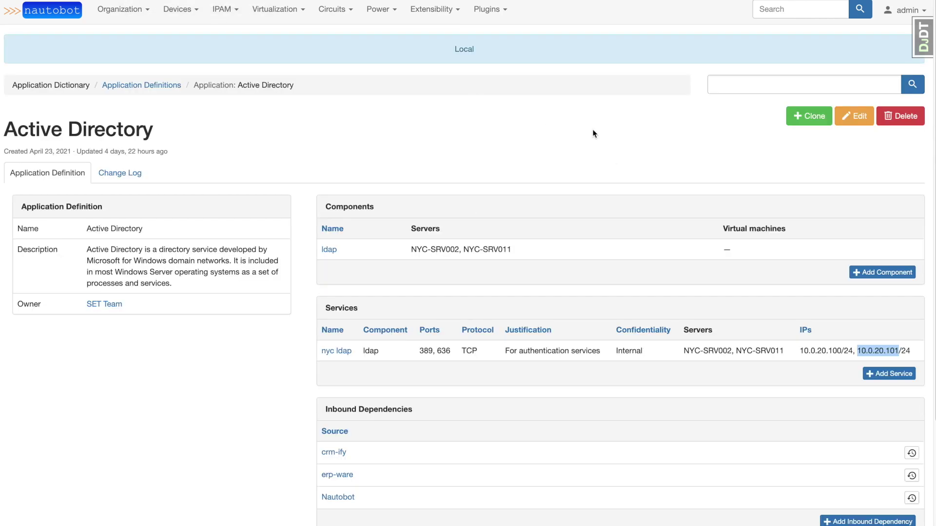
Return to the application dictionary and review the source and destination pairs in the application dependencies list
{"action": "left_click", "coordinate": [491, 12]}
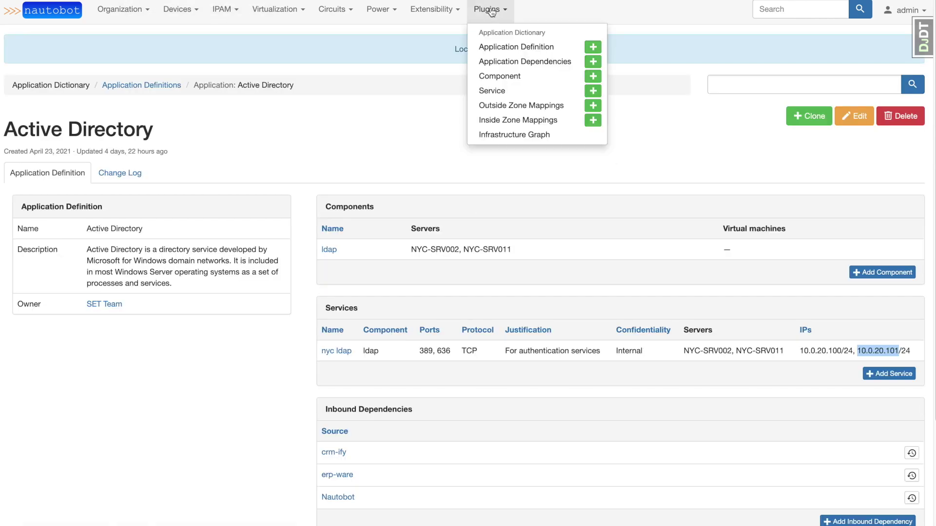
{"action": "left_click", "coordinate": [507, 61]}
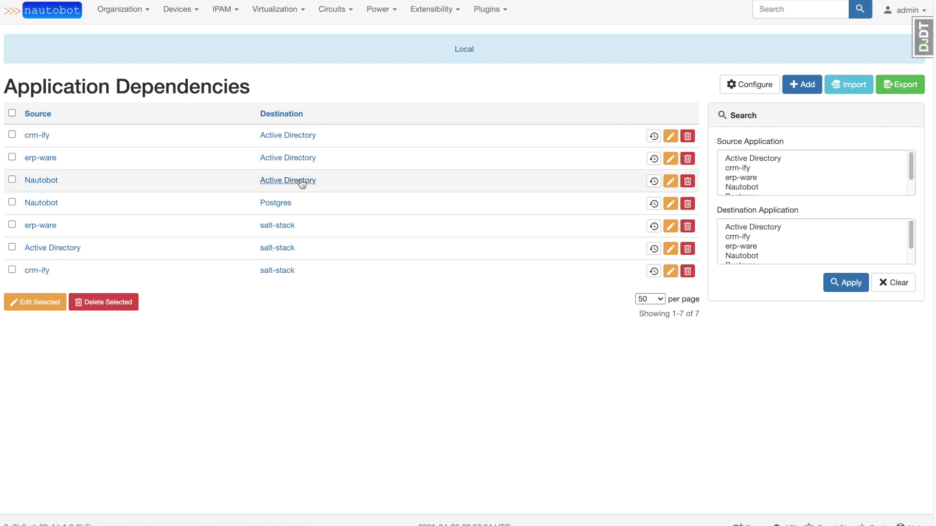
{"action": "left_click", "coordinate": [502, 14]}
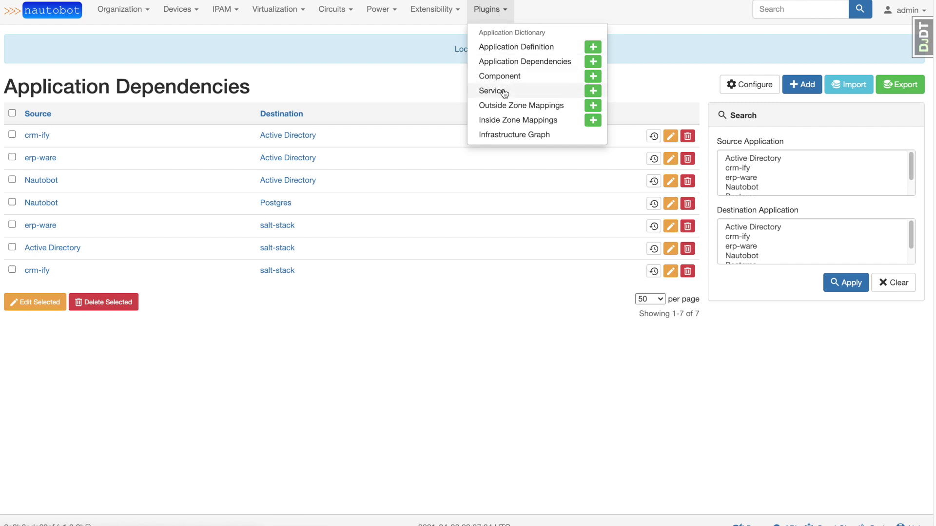
{"action": "left_click", "coordinate": [410, 63]}
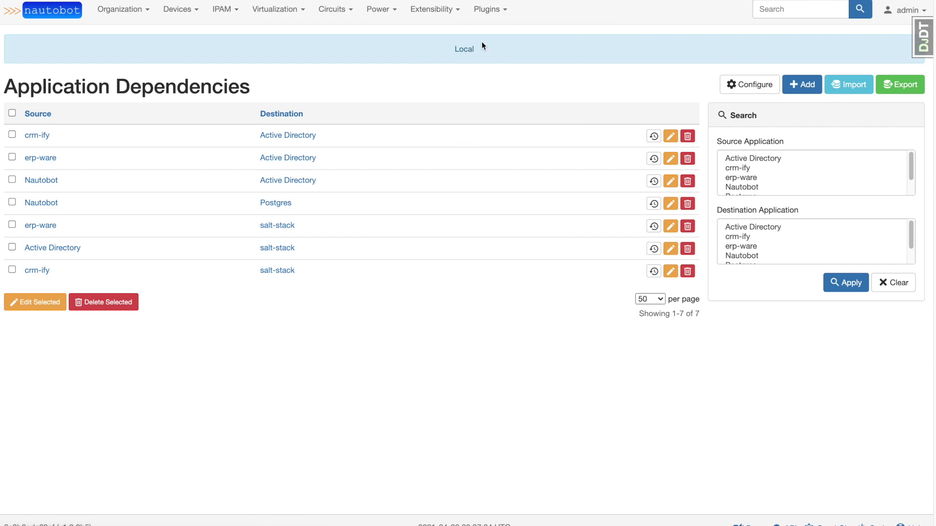
Start a new application definition named "Banner" with the description "This is a student information system"
{"action": "left_click", "coordinate": [487, 9]}
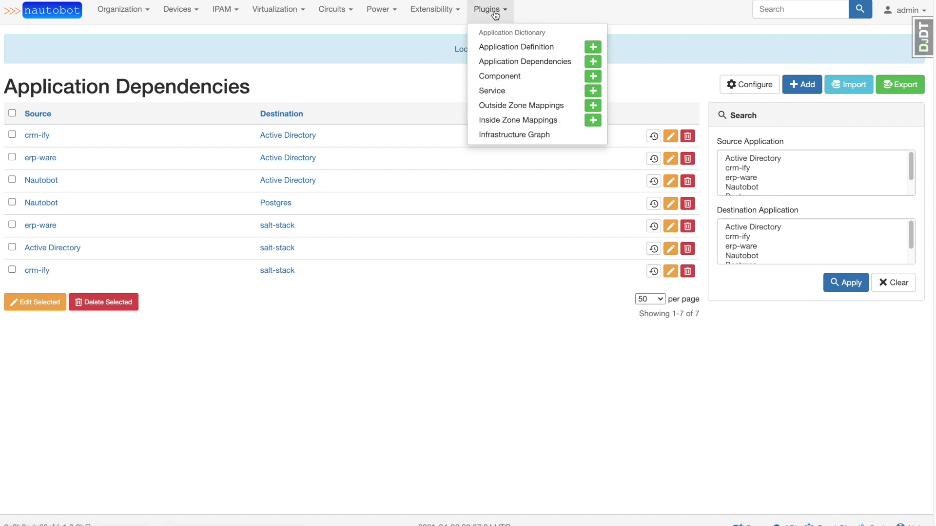
{"action": "left_click", "coordinate": [514, 48]}
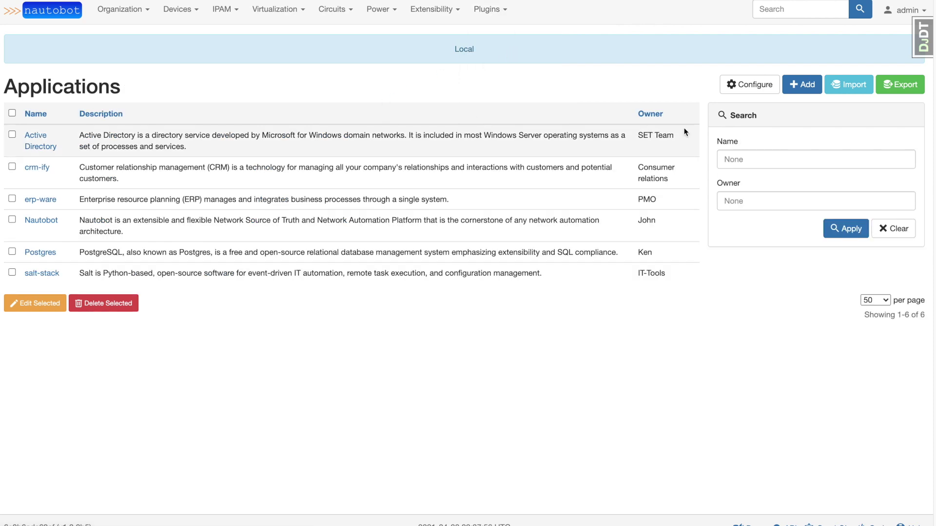
{"action": "left_click", "coordinate": [804, 94]}
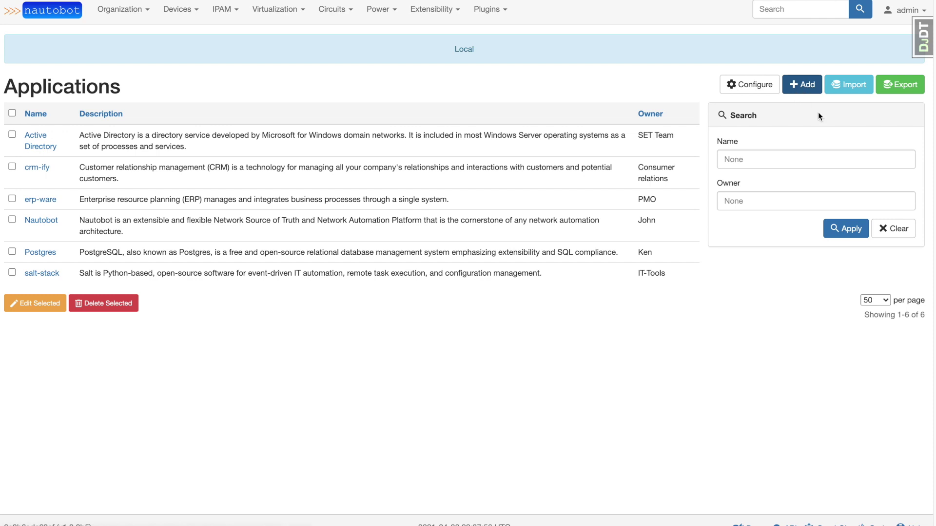
{"action": "left_click", "coordinate": [396, 151]}
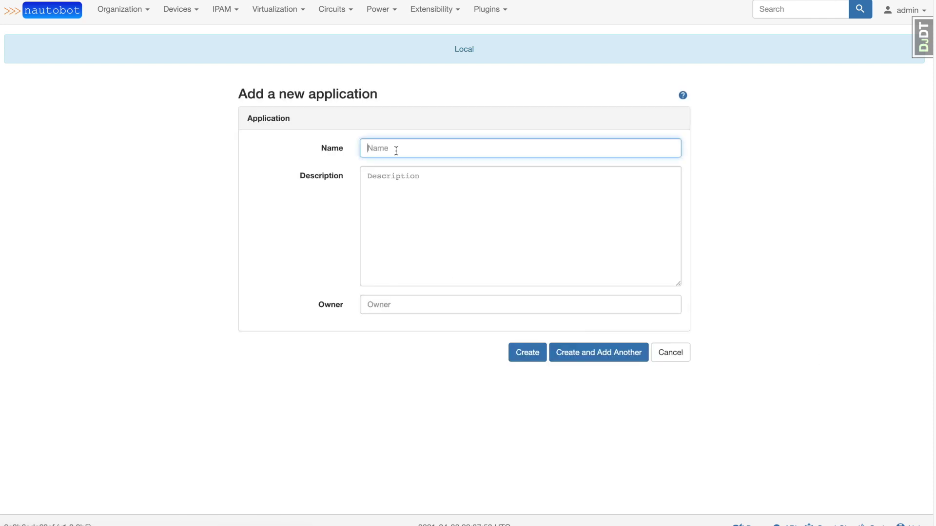
{"action": "type", "text": "Banner"}
{"action": "left_click", "coordinate": [381, 189]}
{"action": "type", "text": "This is a s"}
{"action": "type", "text": "tudnet"}
{"action": "key", "text": "BackSpace"}
{"action": "key", "text": "BackSpace"}
{"action": "key", "text": "BackSpace"}
{"action": "key", "text": "BackSpace"}
{"action": "type", "text": "dent information system"}
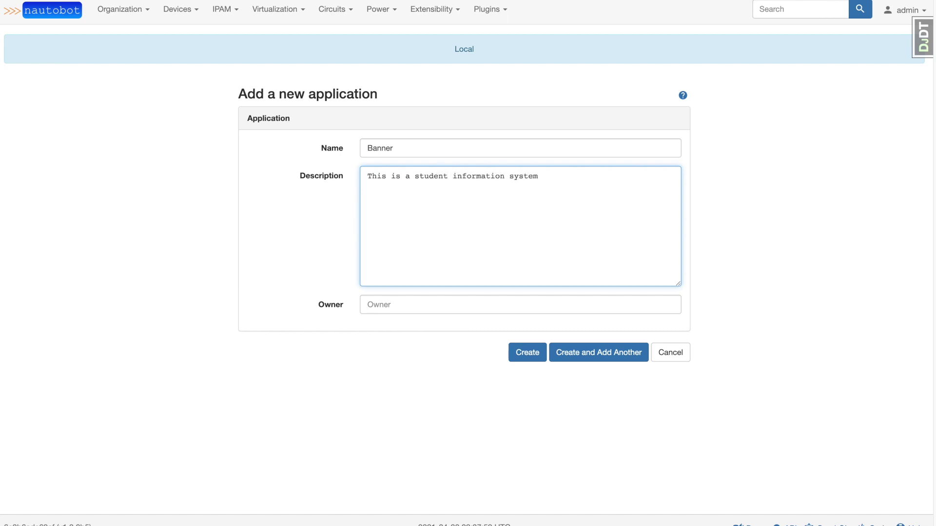
Set the owner of the new Banner application to NTC and create it
{"action": "left_click", "coordinate": [404, 304]}
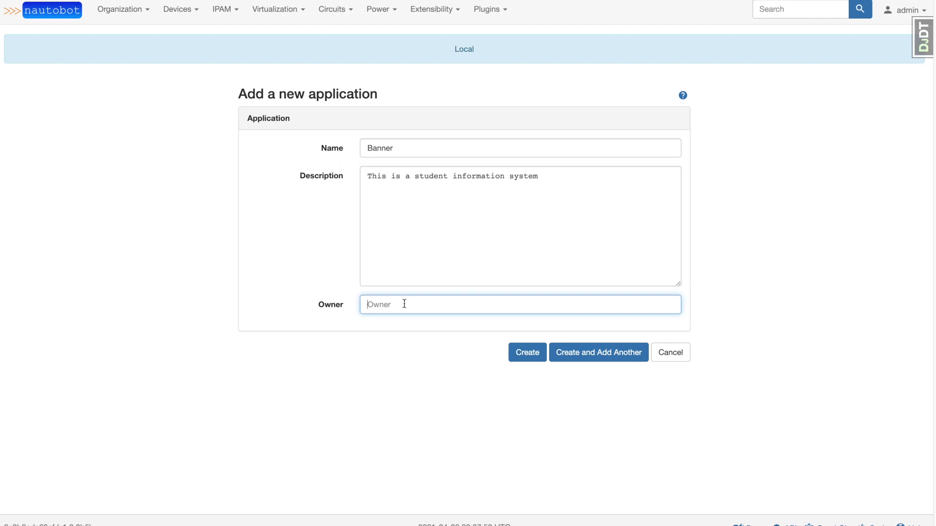
{"action": "type", "text": "NTC"}
{"action": "left_click", "coordinate": [534, 354]}
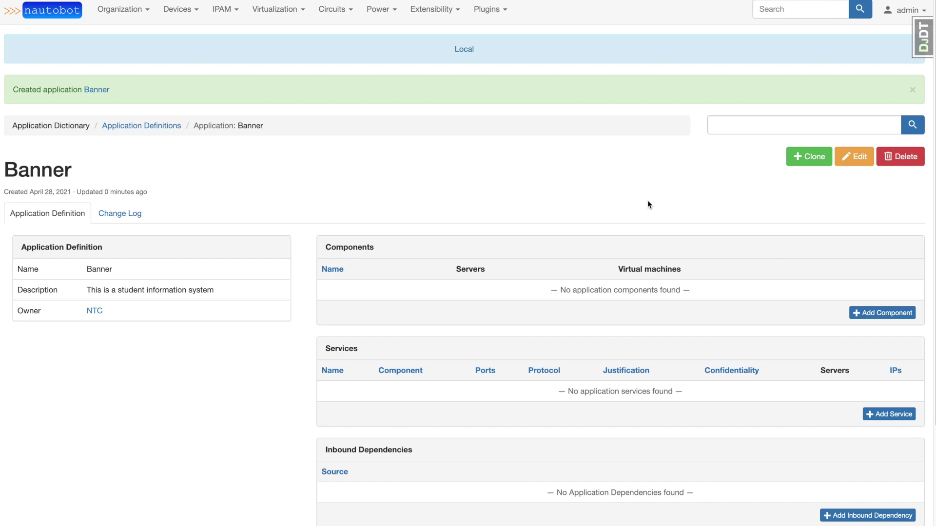
Add a component named "banner-apptier" to the Banner application with server NYC-SRV006 and create it
{"action": "left_click", "coordinate": [877, 317]}
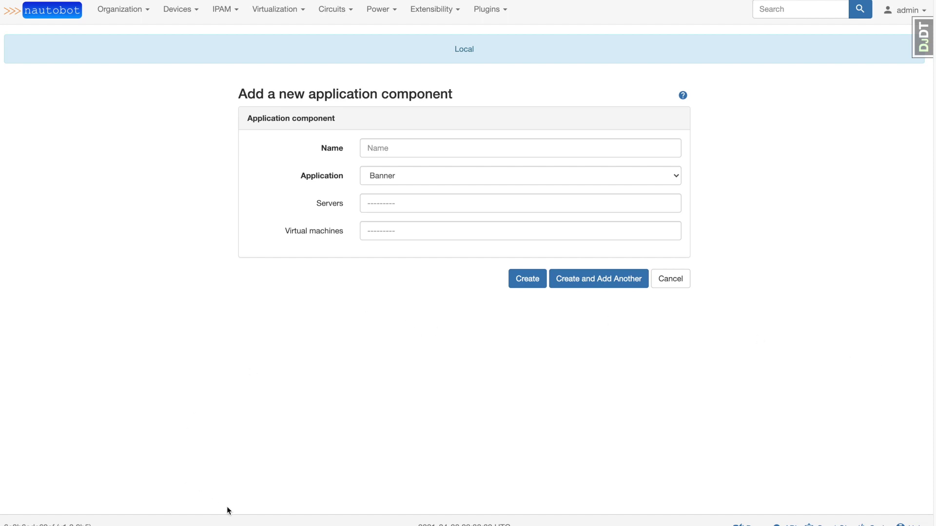
{"action": "left_click", "coordinate": [390, 150]}
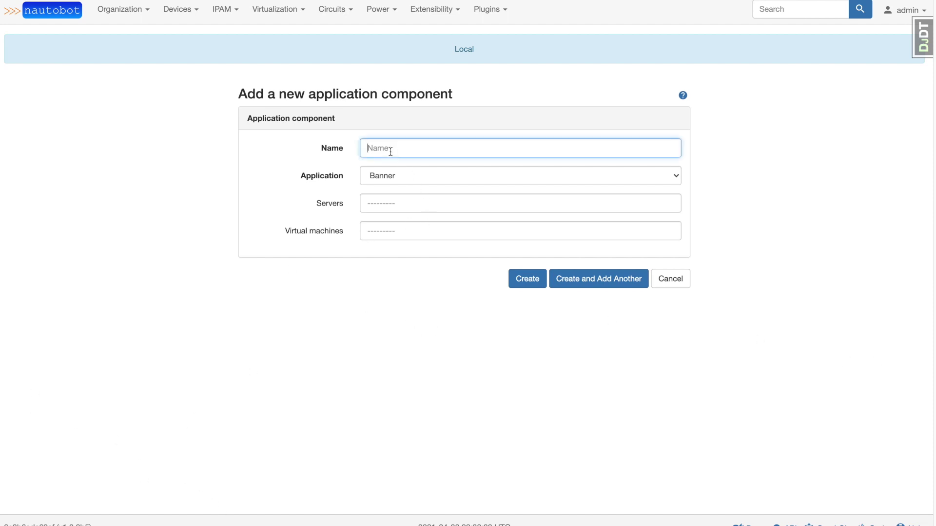
{"action": "type", "text": "banner-apptier"}
{"action": "left_click", "coordinate": [400, 199]}
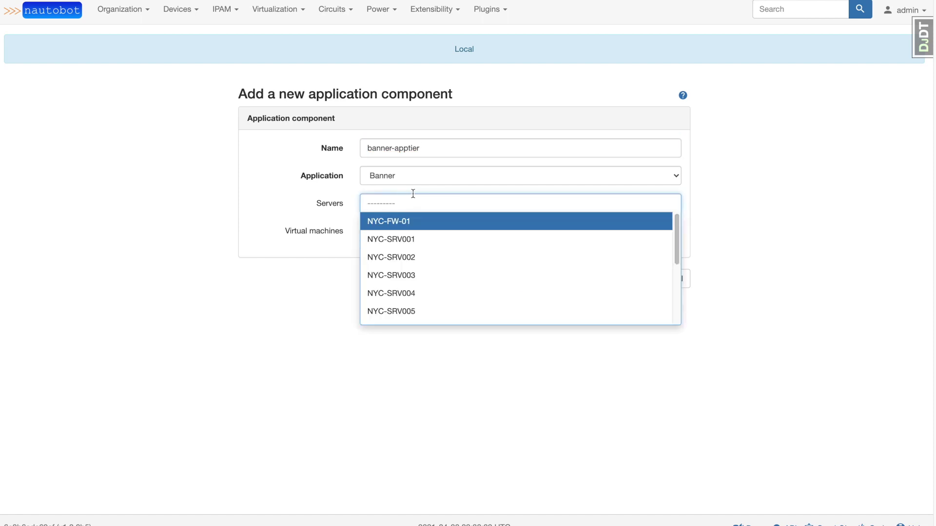
{"action": "scroll", "coordinate": [425, 308], "scroll_direction": "down", "scroll_amount": 1}
{"action": "left_click", "coordinate": [426, 310]}
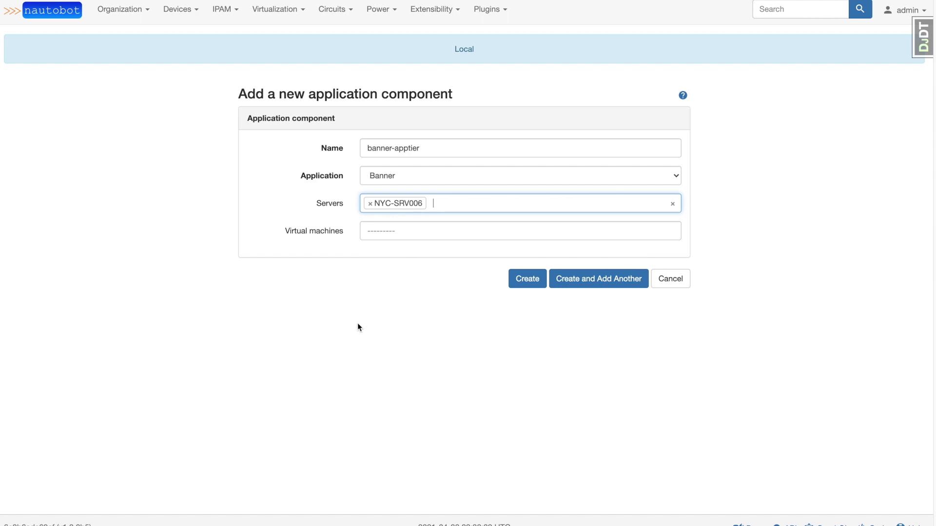
{"action": "left_click", "coordinate": [522, 283]}
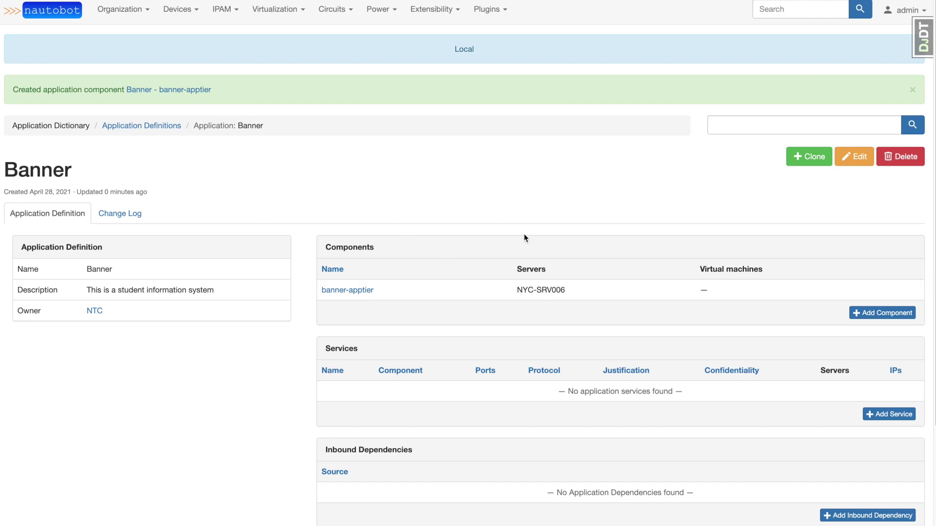
Start a new service in the Banner application for the banner-apptier component and name it "banner-tomcat"
{"action": "left_click", "coordinate": [891, 420]}
{"action": "left_click", "coordinate": [478, 146]}
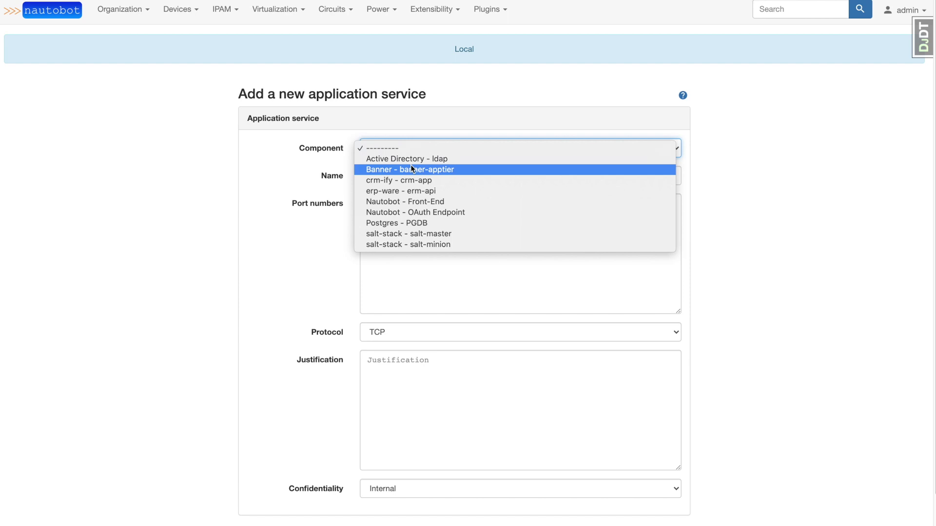
{"action": "left_click", "coordinate": [396, 169]}
{"action": "left_click", "coordinate": [392, 170]}
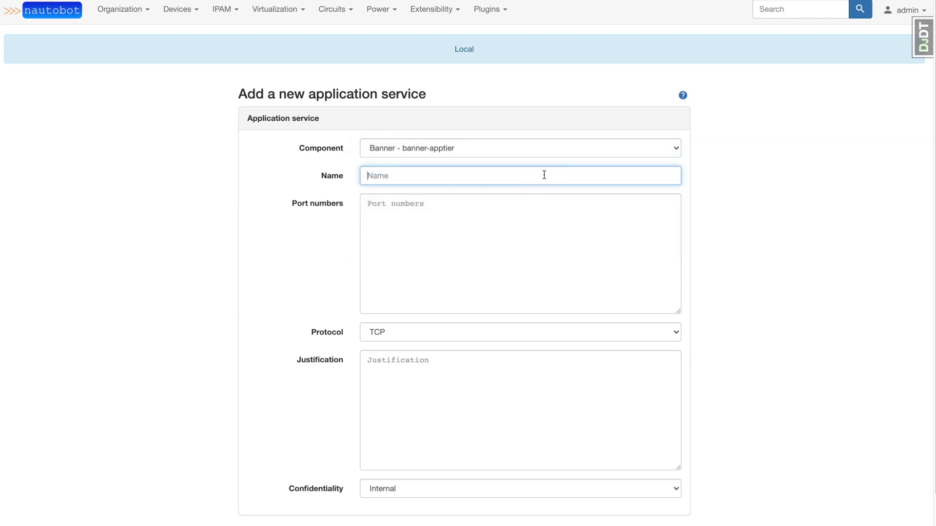
{"action": "type", "text": "bann"}
{"action": "type", "text": "er-"}
{"action": "type", "text": "tomca"}
{"action": "key", "text": "BackSpace"}
{"action": "type", "text": "cat"}
Set the service's port number to 8000 and enter the justification "Required for the banner application."
{"action": "left_click", "coordinate": [408, 223]}
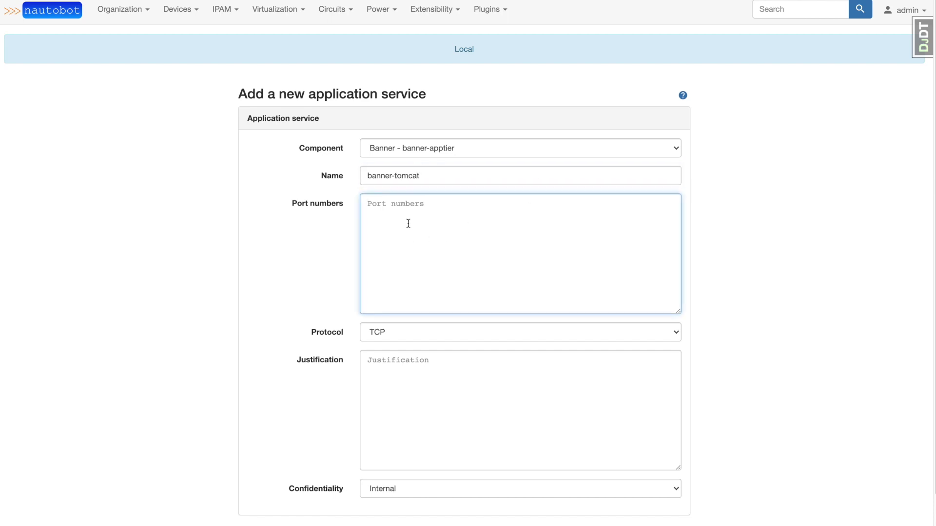
{"action": "type", "text": "8000"}
{"action": "left_click", "coordinate": [389, 366]}
{"action": "type", "text": "Re"}
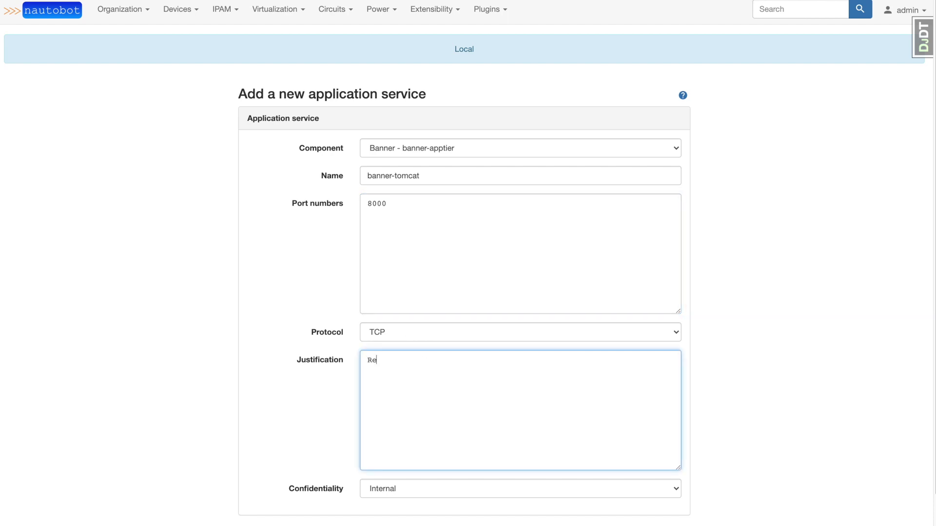
{"action": "type", "text": "quired for the banner application."}
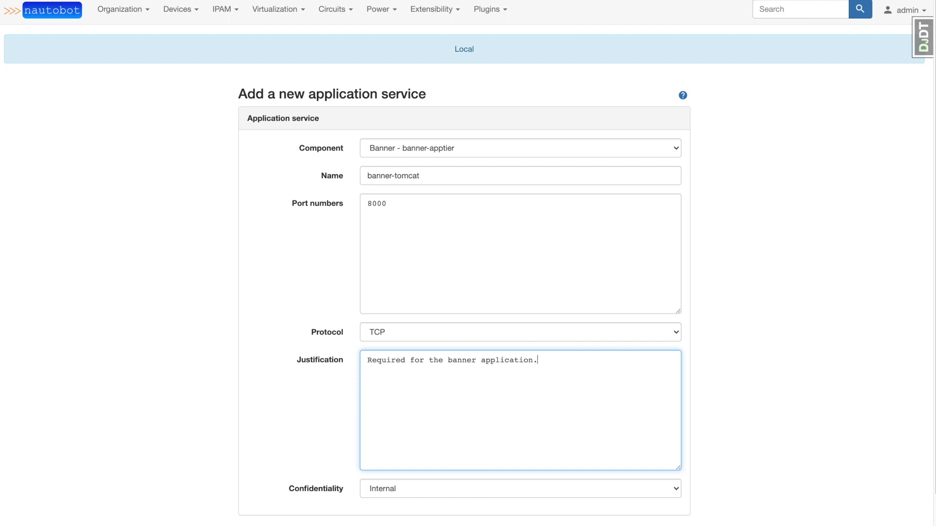
Set the banner-tomcat service's confidentiality to Public and create the service
{"action": "scroll", "coordinate": [240, 363], "scroll_direction": "down", "scroll_amount": 2}
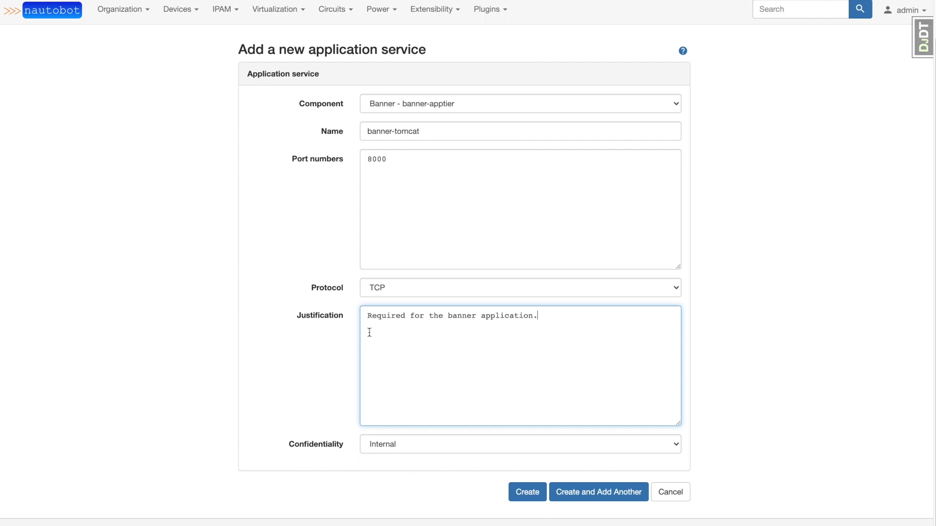
{"action": "left_click", "coordinate": [407, 444]}
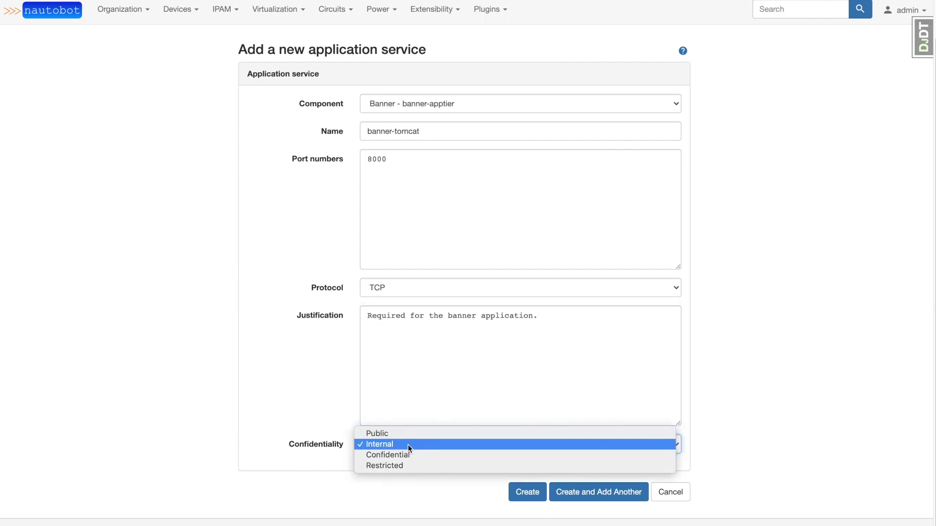
{"action": "left_click", "coordinate": [408, 434]}
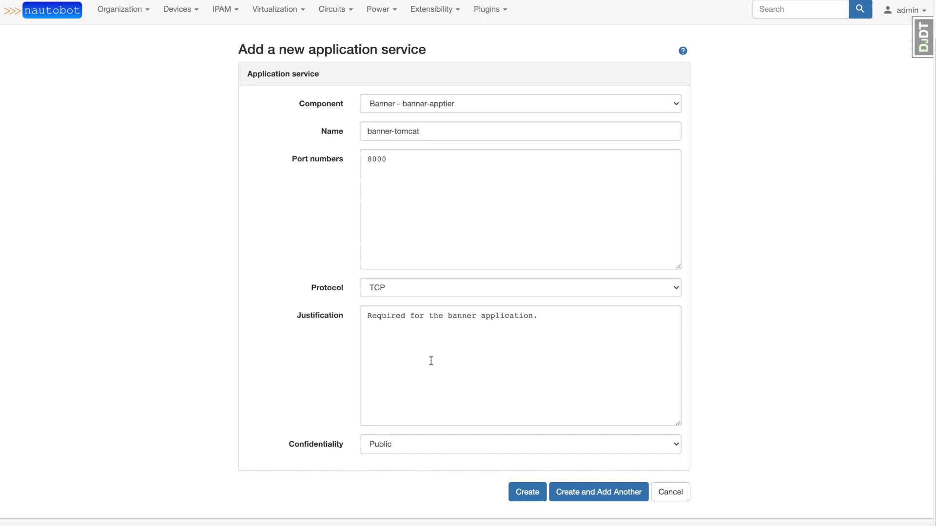
{"action": "left_click", "coordinate": [531, 493]}
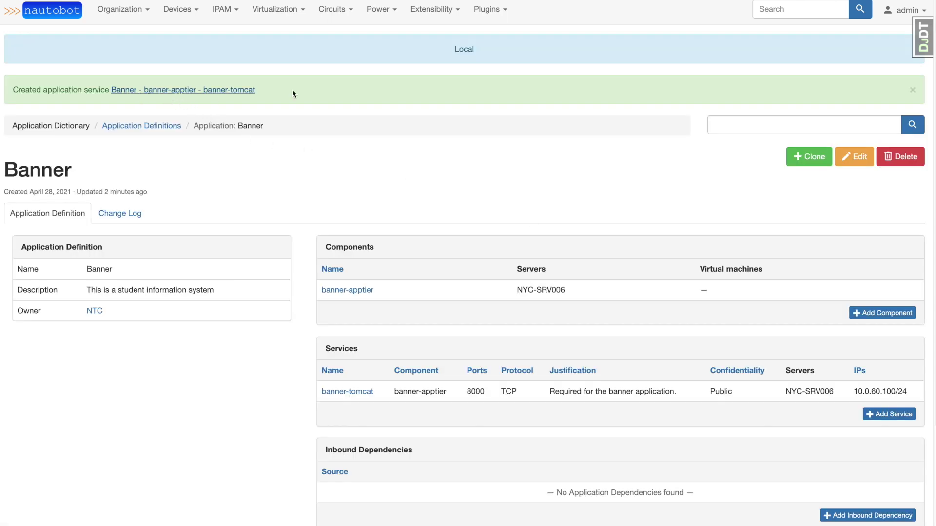
Reopen Banner from the application definitions list and review its components, services and dependencies
{"action": "left_click", "coordinate": [486, 9]}
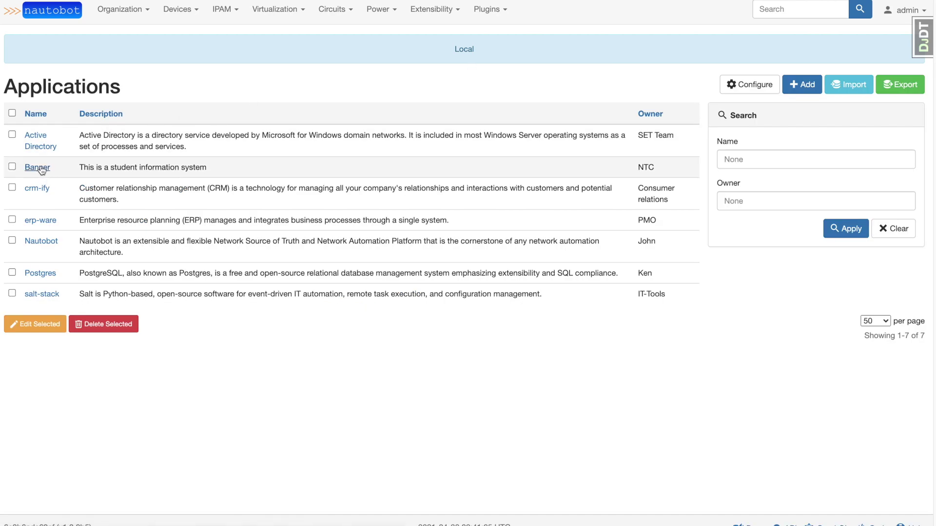
{"action": "left_click", "coordinate": [39, 167]}
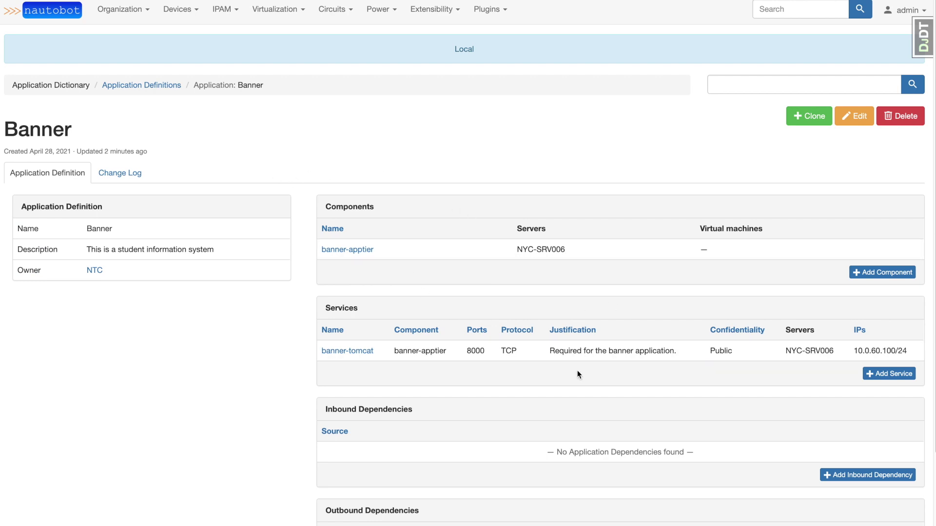
{"action": "scroll", "coordinate": [577, 370], "scroll_direction": "down", "scroll_amount": 2}
{"action": "scroll", "coordinate": [577, 374], "scroll_direction": "up", "scroll_amount": 2}
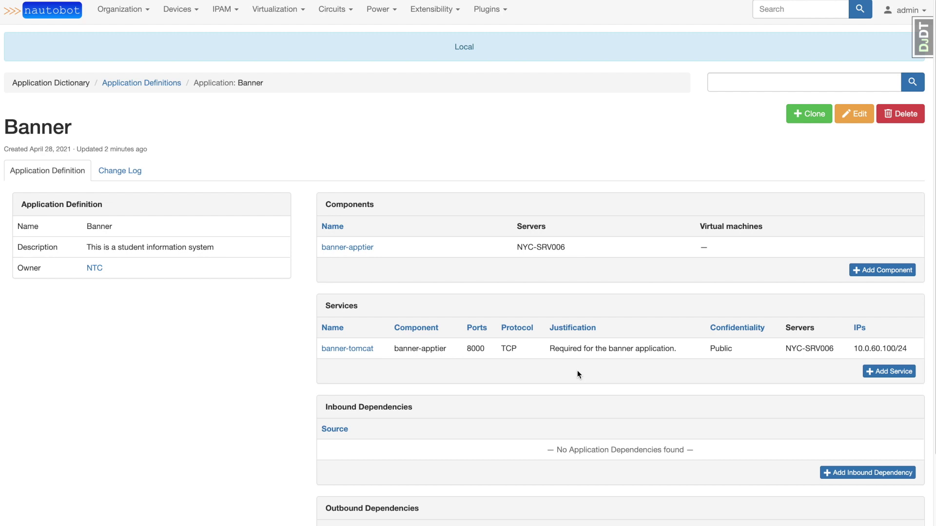
Create an application dependency with Banner as the source and Active Directory as the destination
{"action": "mouse_move", "coordinate": [499, 16]}
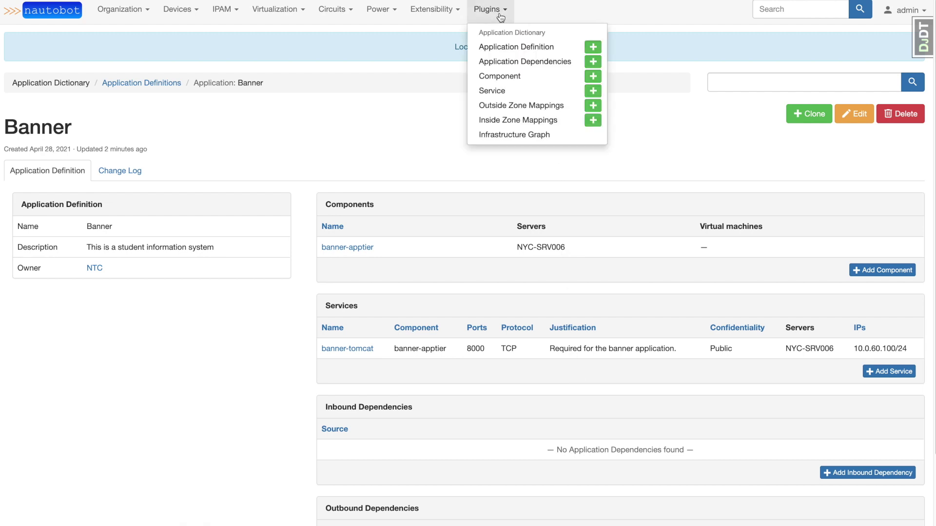
{"action": "left_click", "coordinate": [505, 63]}
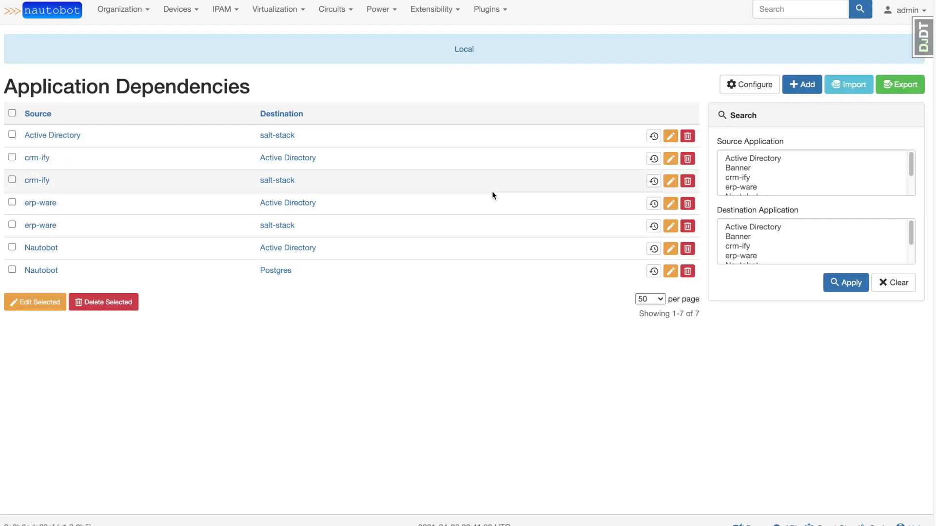
{"action": "left_click", "coordinate": [798, 86]}
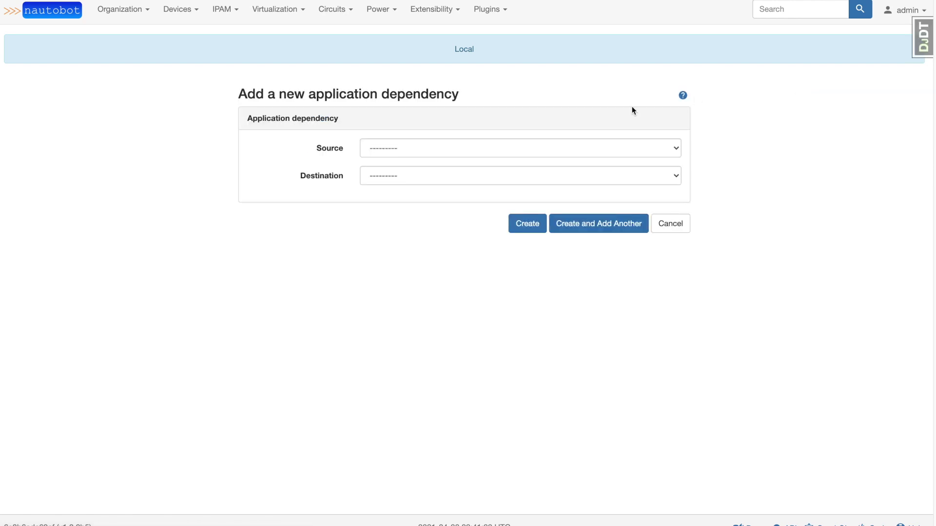
{"action": "left_click", "coordinate": [453, 147]}
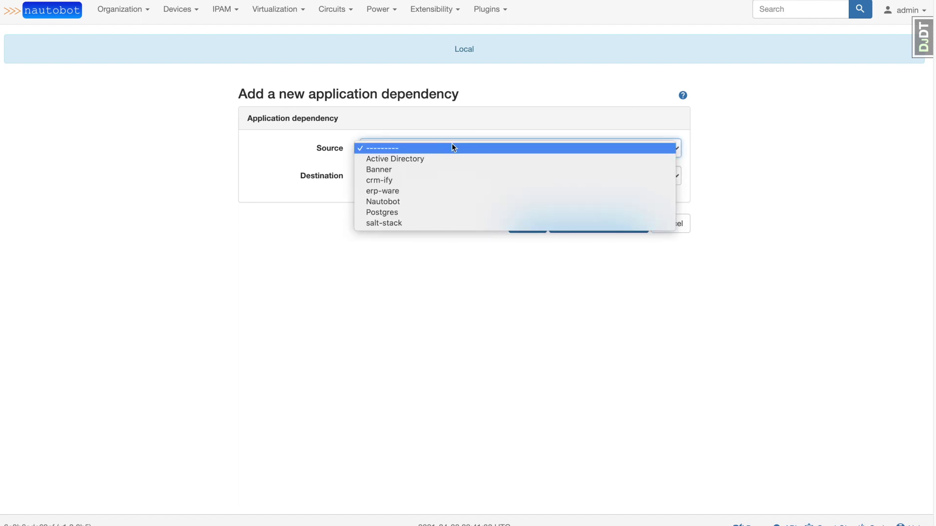
{"action": "left_click", "coordinate": [437, 169]}
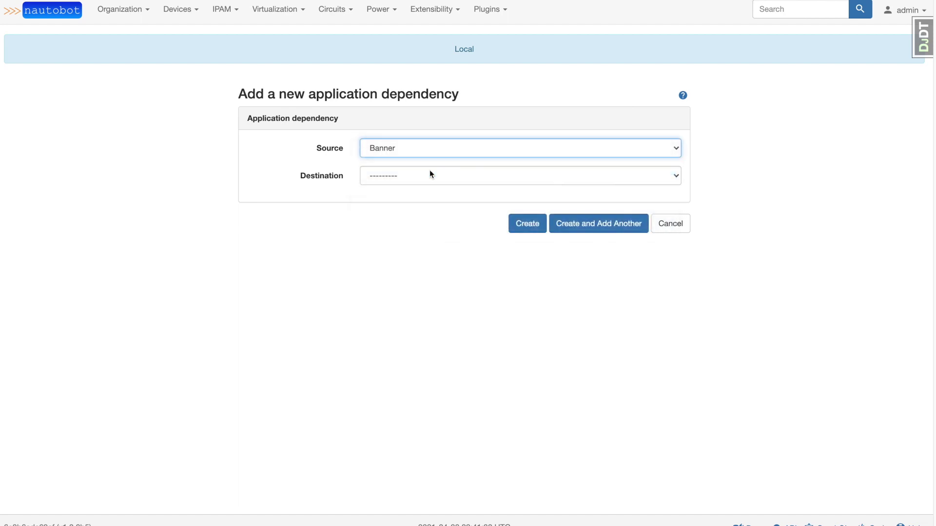
{"action": "left_click", "coordinate": [410, 177]}
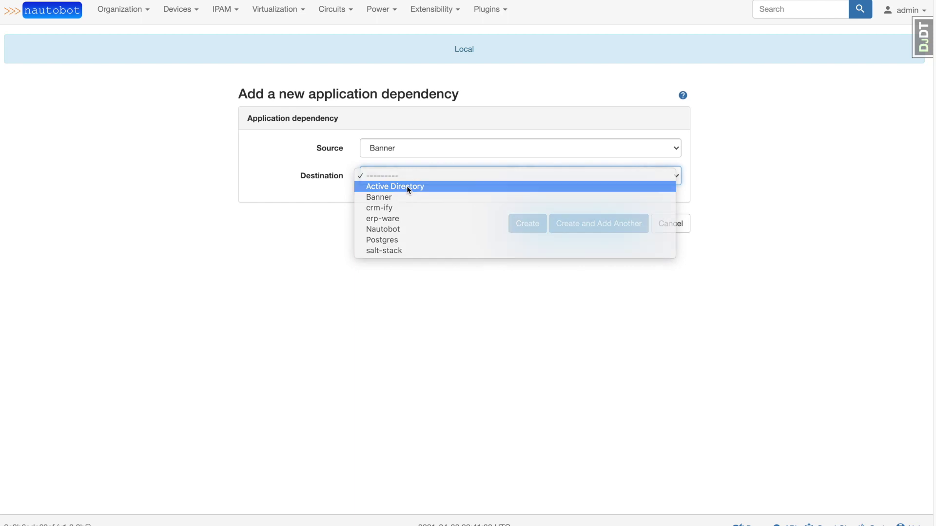
{"action": "left_click", "coordinate": [407, 186]}
{"action": "left_click", "coordinate": [526, 225]}
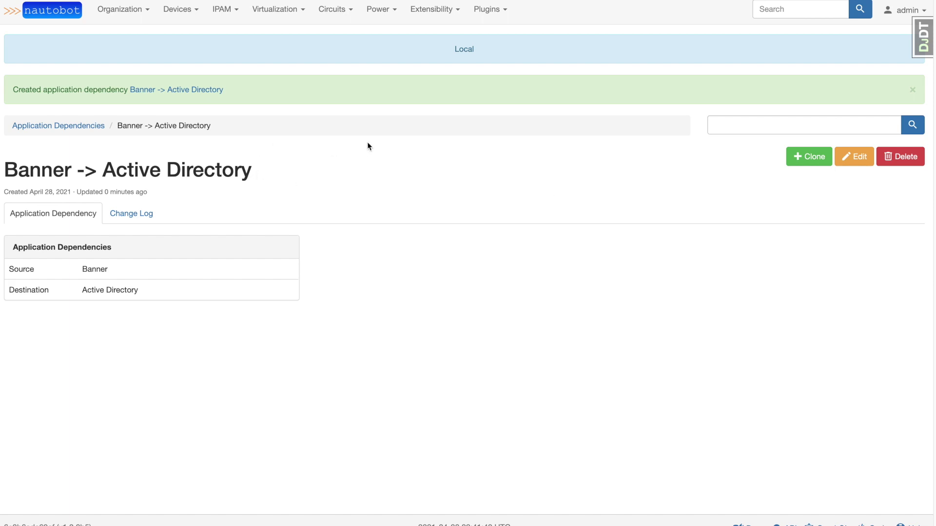
Reload the firewall device's page and check the Banner to Active Directory rule's name and destination IPs
{"action": "left_click", "coordinate": [489, 10]}
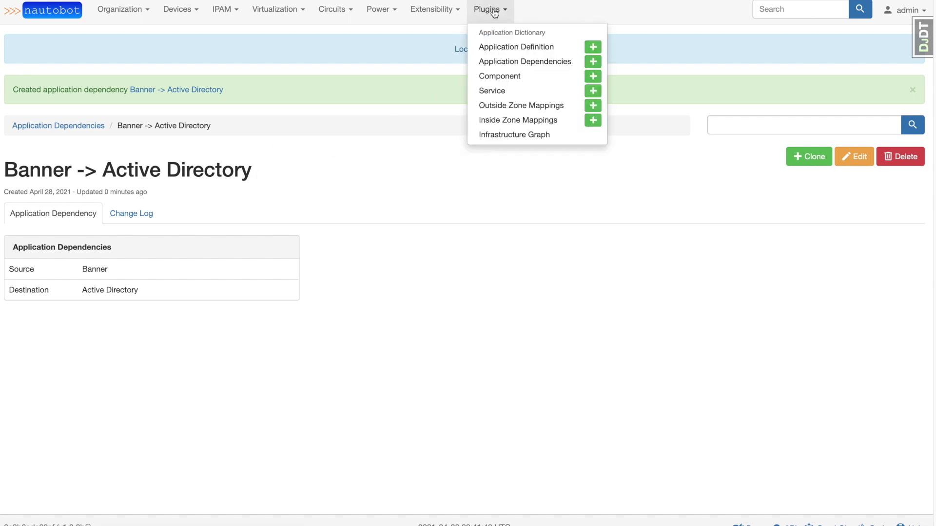
{"action": "left_click", "coordinate": [404, 102]}
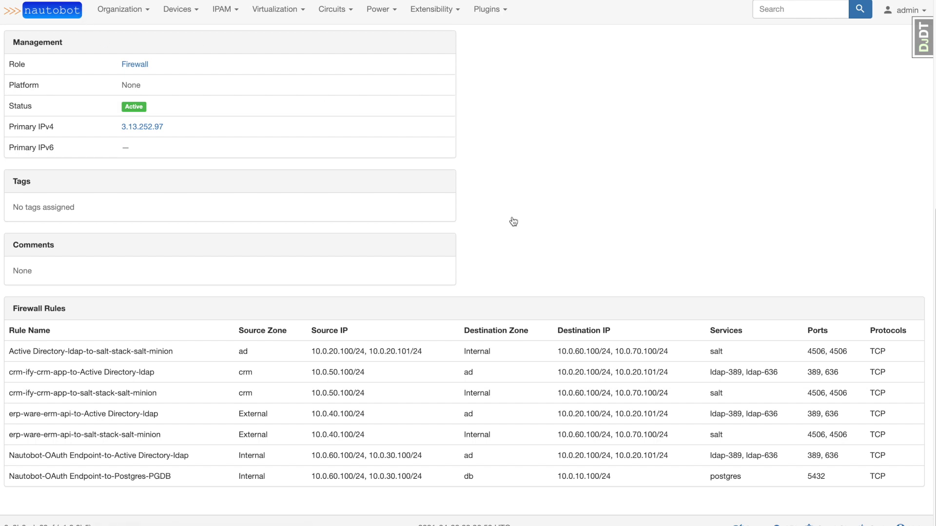
{"action": "key", "text": "super+r"}
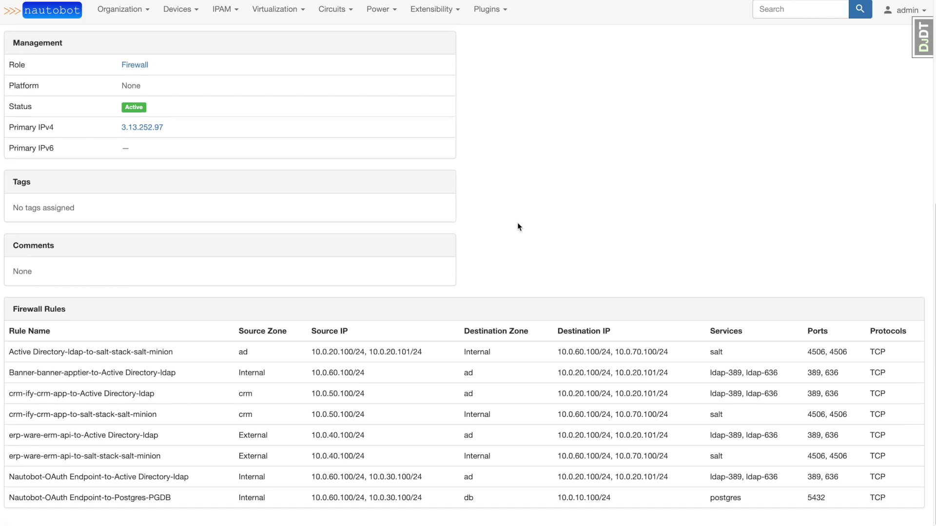
{"action": "triple_click", "coordinate": [112, 373]}
{"action": "left_click_drag", "start_coordinate": [558, 373], "coordinate": [654, 366]}
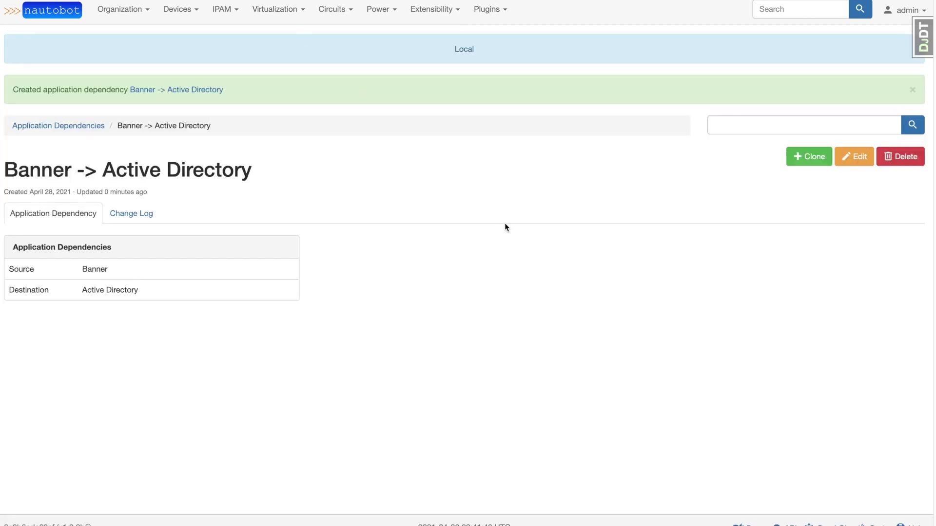
Return to the application dependencies list and create a dependency from Banner to Postgres
{"action": "right_click", "coordinate": [589, 177]}
{"action": "left_click", "coordinate": [577, 175]}
{"action": "left_click", "coordinate": [83, 127]}
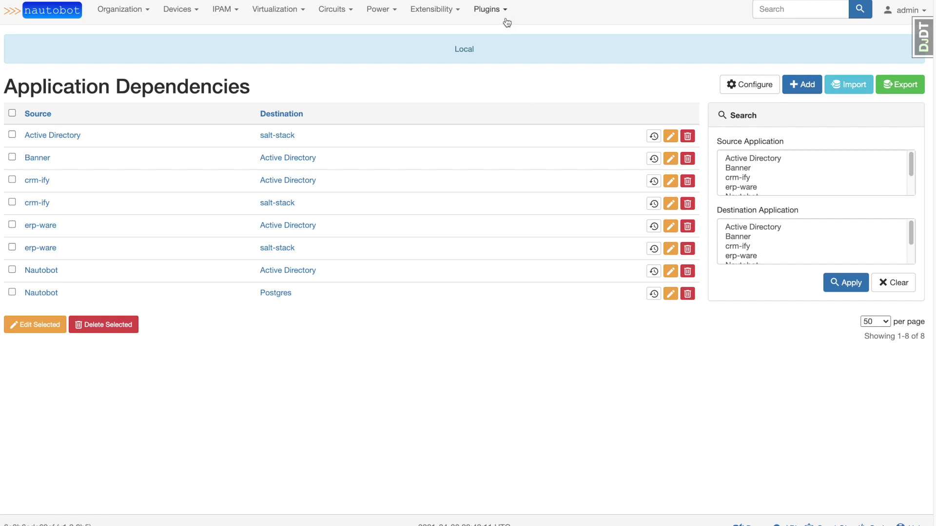
{"action": "left_click", "coordinate": [489, 9]}
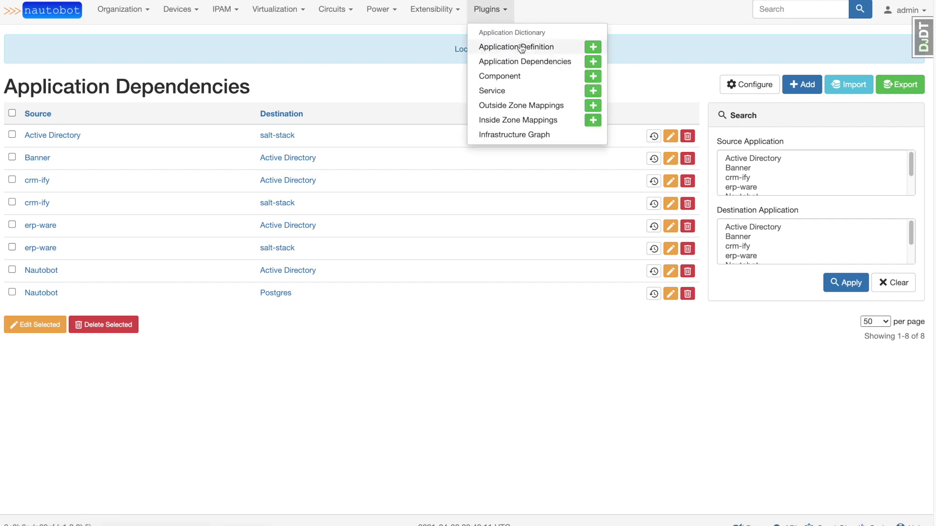
{"action": "left_click", "coordinate": [806, 86]}
{"action": "left_click", "coordinate": [411, 145]}
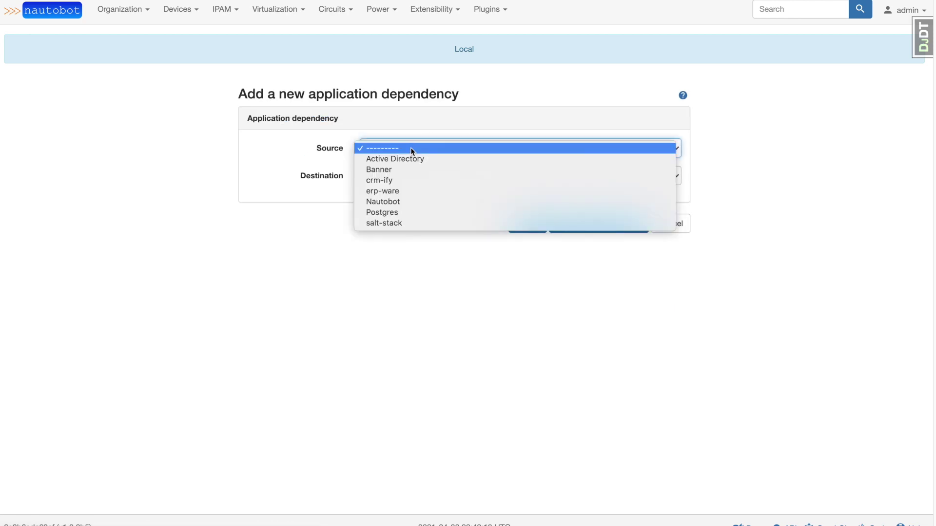
{"action": "left_click", "coordinate": [402, 170]}
{"action": "left_click", "coordinate": [425, 177]}
{"action": "left_click", "coordinate": [420, 238]}
{"action": "left_click", "coordinate": [530, 224]}
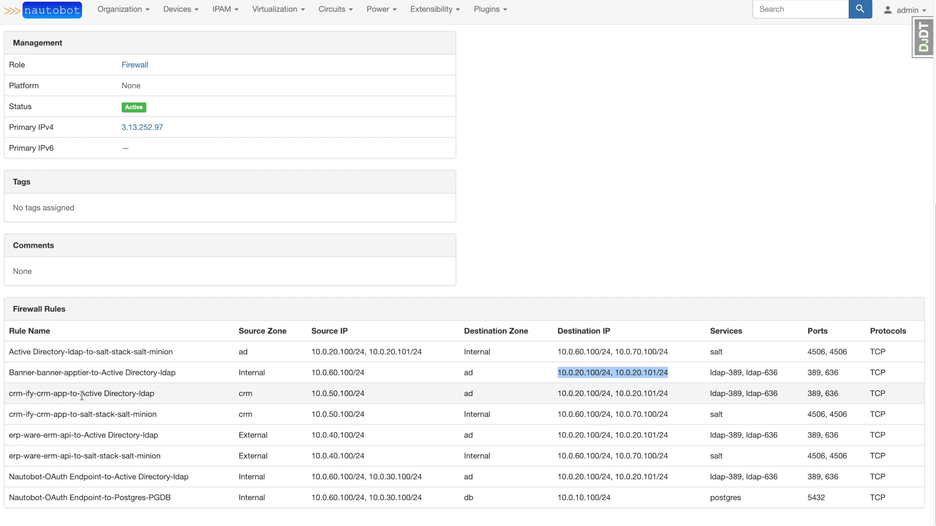
Review the firewall device's rules generated for Banner, including the Banner to Postgres rule
{"action": "triple_click", "coordinate": [48, 372]}
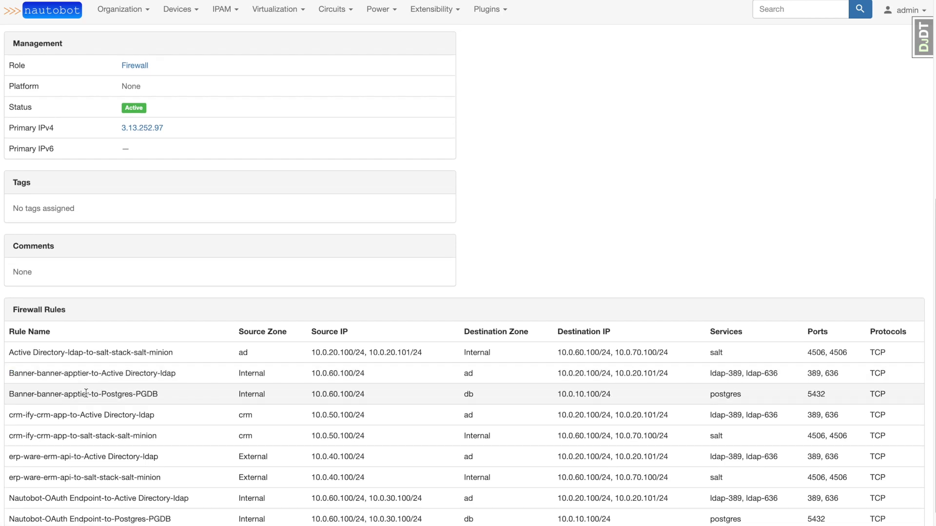
{"action": "triple_click", "coordinate": [85, 393]}
{"action": "left_click", "coordinate": [86, 392]}
{"action": "scroll", "coordinate": [167, 322], "scroll_direction": "down", "scroll_amount": 1}
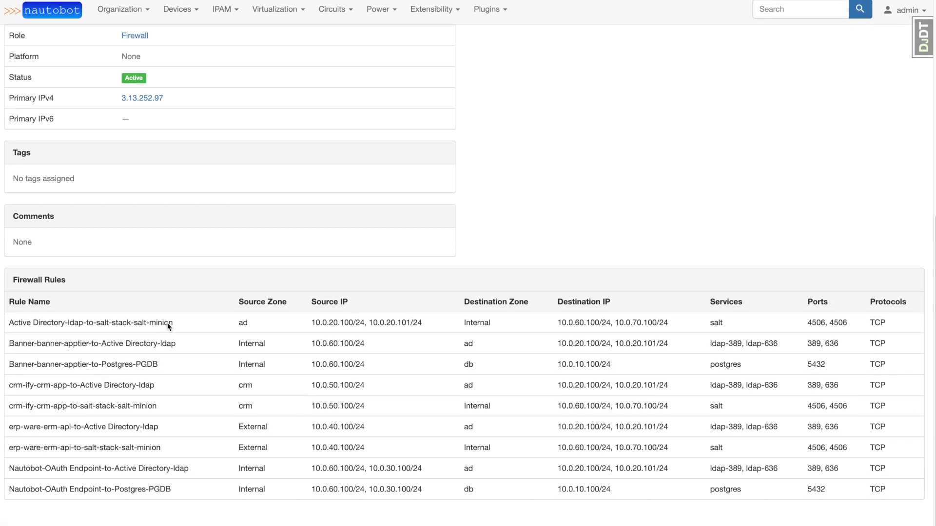
{"action": "scroll", "coordinate": [167, 323], "scroll_direction": "up", "scroll_amount": 1}
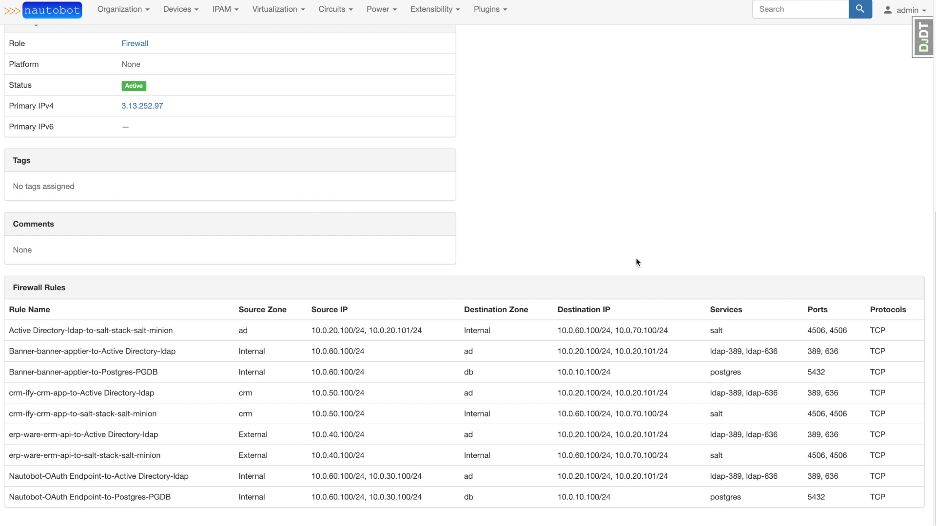
{"action": "scroll", "coordinate": [636, 261], "scroll_direction": "down", "scroll_amount": 2}
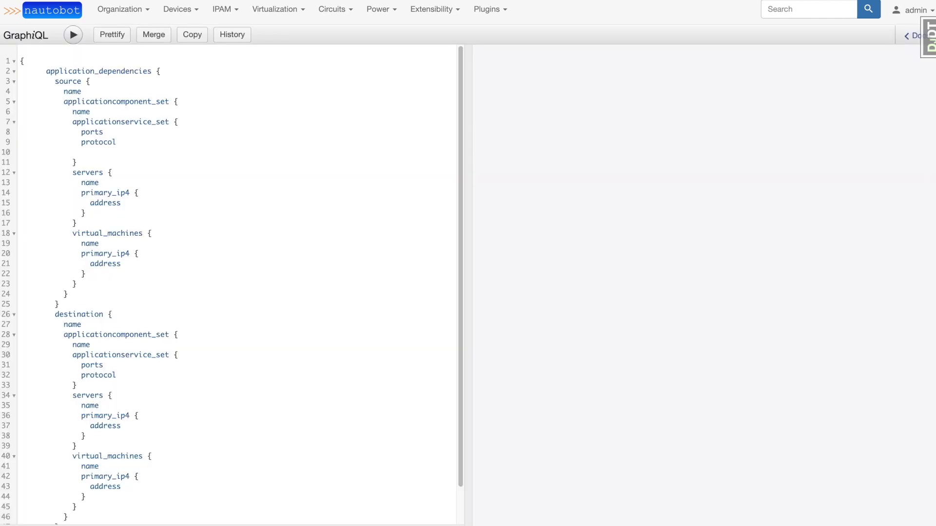
Run the application_dependencies query in GraphiQL and examine the returned sources, destinations, services and servers
{"action": "left_click", "coordinate": [73, 35]}
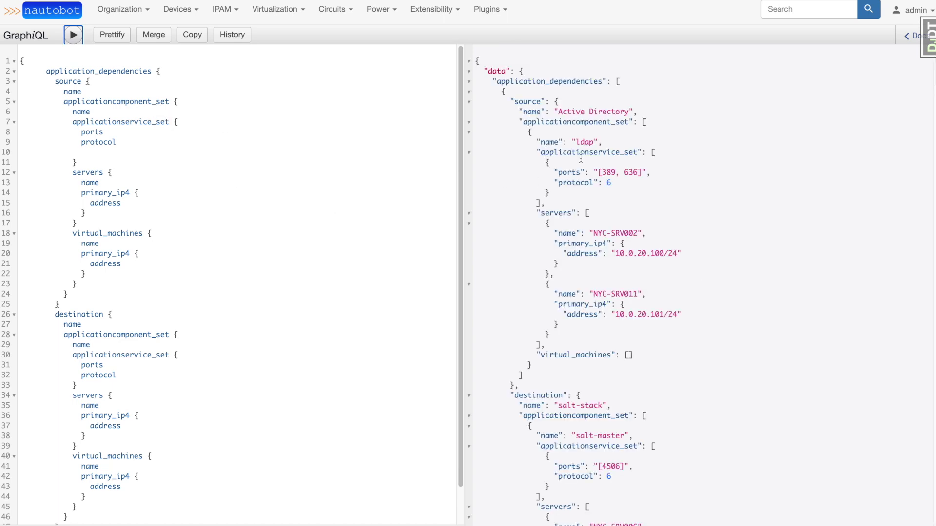
{"action": "left_click", "coordinate": [214, 168]}
{"action": "left_click", "coordinate": [222, 151]}
{"action": "scroll", "coordinate": [662, 228], "scroll_direction": "down", "scroll_amount": 4}
{"action": "scroll", "coordinate": [661, 228], "scroll_direction": "down", "scroll_amount": 15}
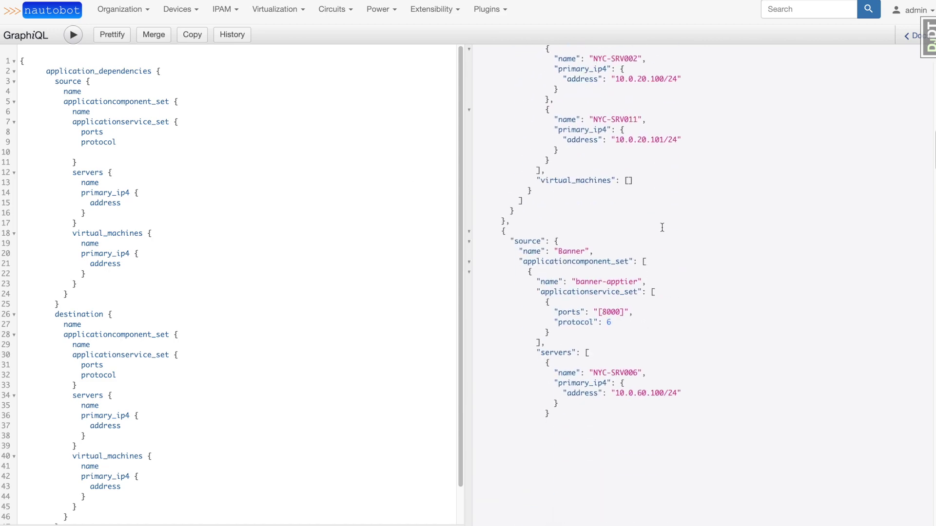
{"action": "scroll", "coordinate": [662, 227], "scroll_direction": "up", "scroll_amount": 10}
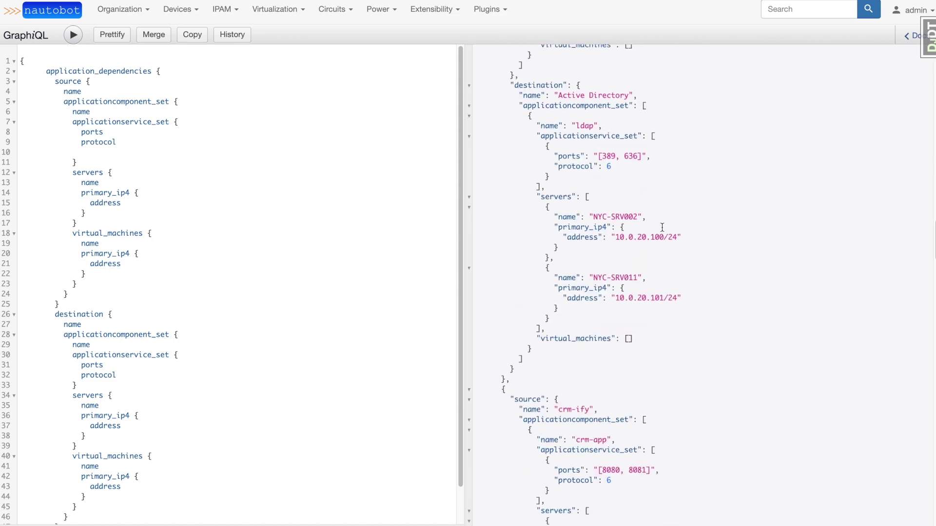
{"action": "scroll", "coordinate": [661, 228], "scroll_direction": "down", "scroll_amount": 3}
{"action": "scroll", "coordinate": [661, 227], "scroll_direction": "up", "scroll_amount": 5}
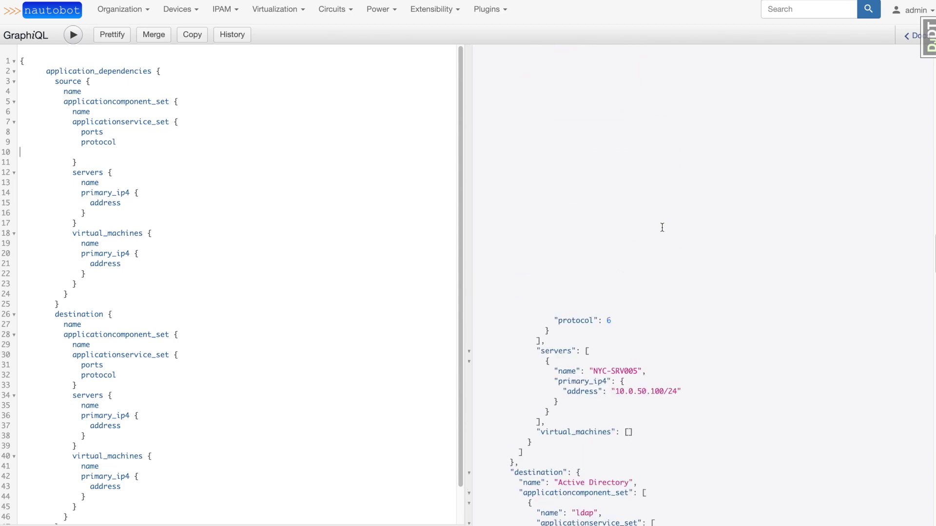
{"action": "scroll", "coordinate": [661, 228], "scroll_direction": "down", "scroll_amount": 5}
{"action": "scroll", "coordinate": [658, 223], "scroll_direction": "up", "scroll_amount": 20}
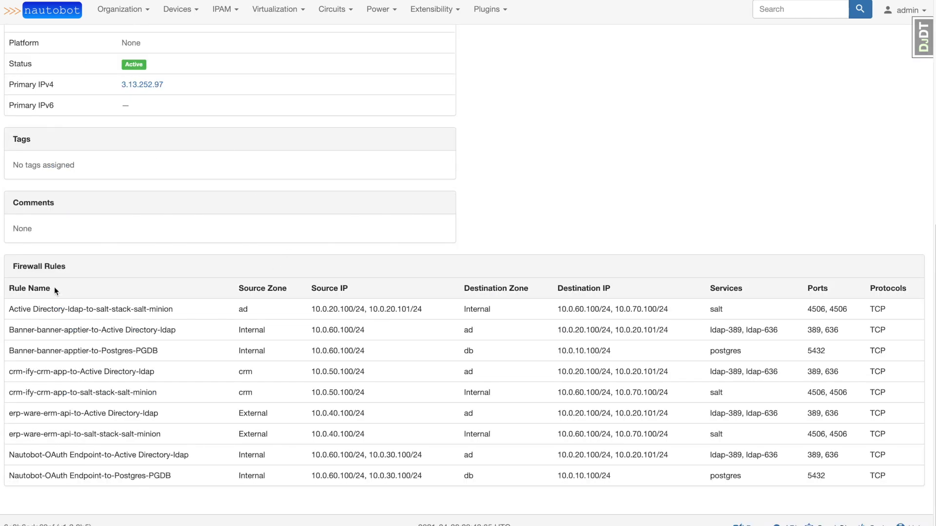
Go back to the firewall device's page and highlight its whole list of firewall rules
{"action": "left_click_drag", "start_coordinate": [16, 305], "coordinate": [379, 476]}
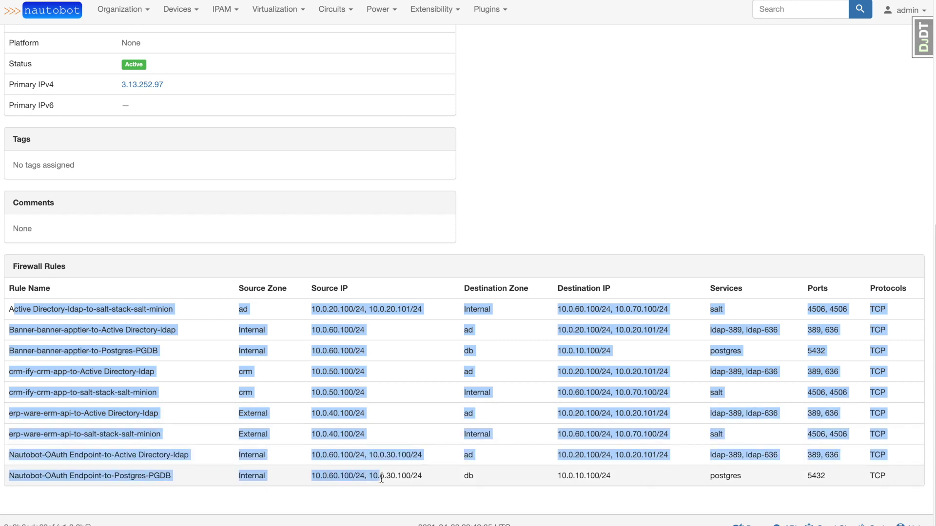
{"action": "left_click", "coordinate": [379, 476]}
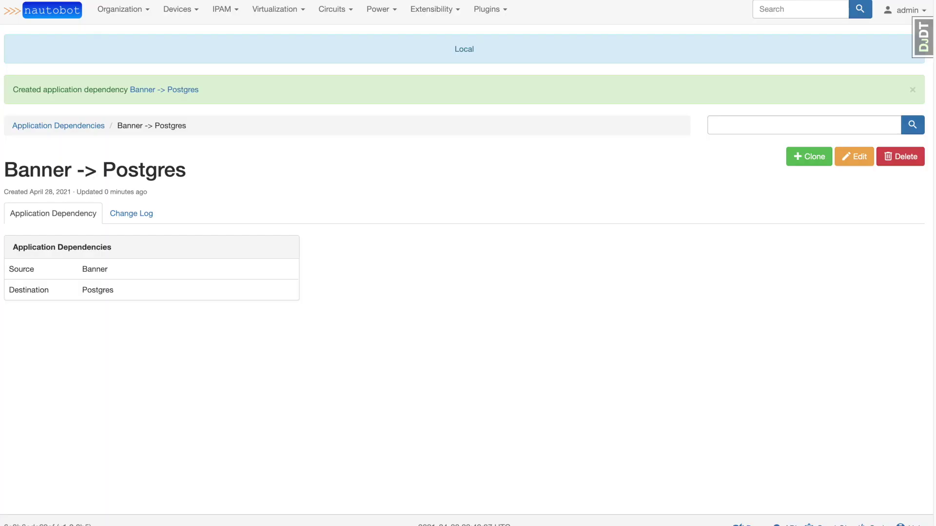
Open the outside zone mappings list and examine its zones
{"action": "left_click", "coordinate": [510, 14]}
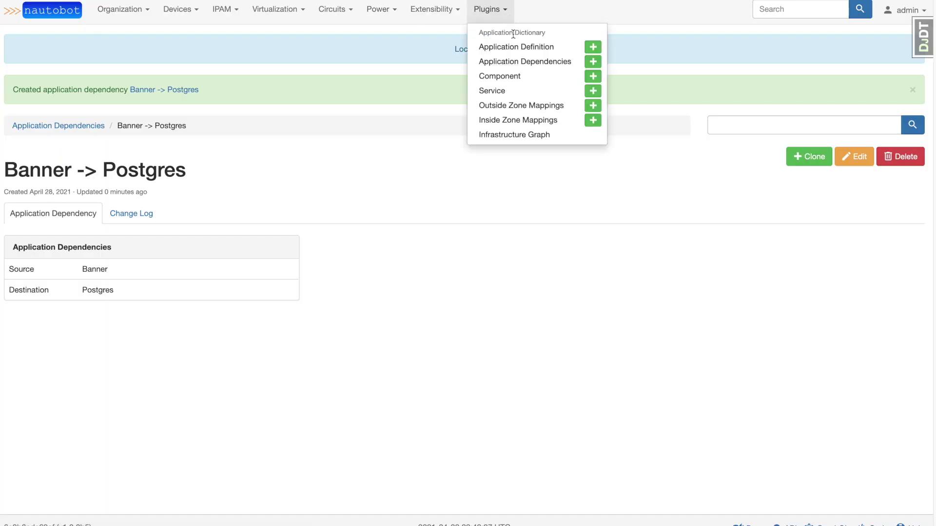
{"action": "left_click", "coordinate": [502, 108]}
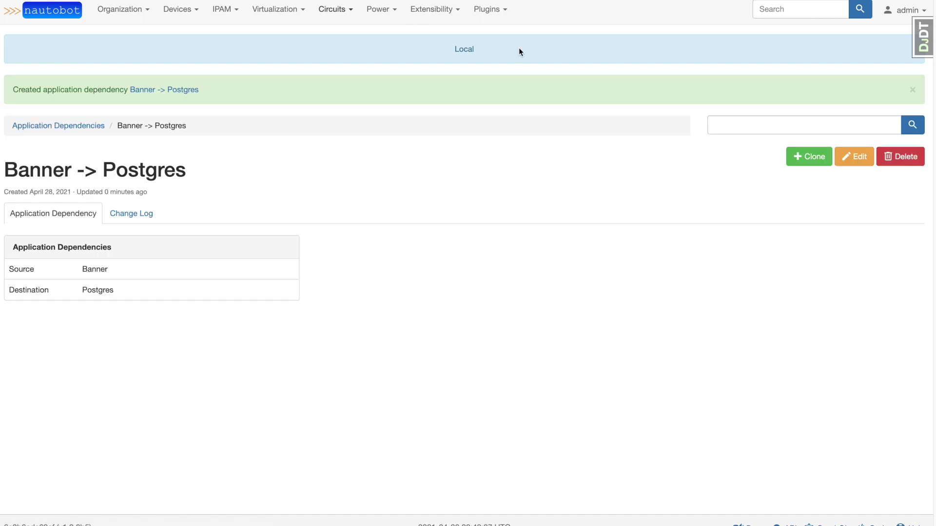
{"action": "left_click", "coordinate": [505, 14]}
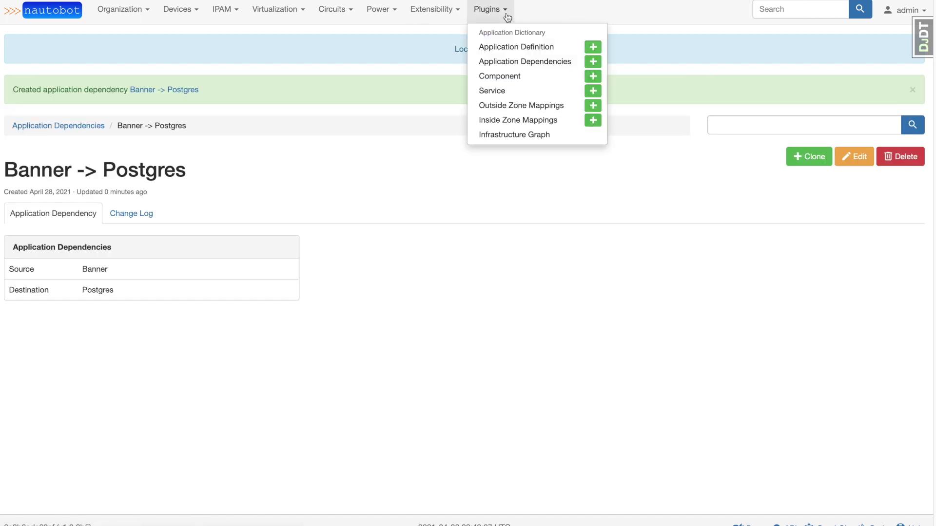
{"action": "left_click", "coordinate": [464, 62]}
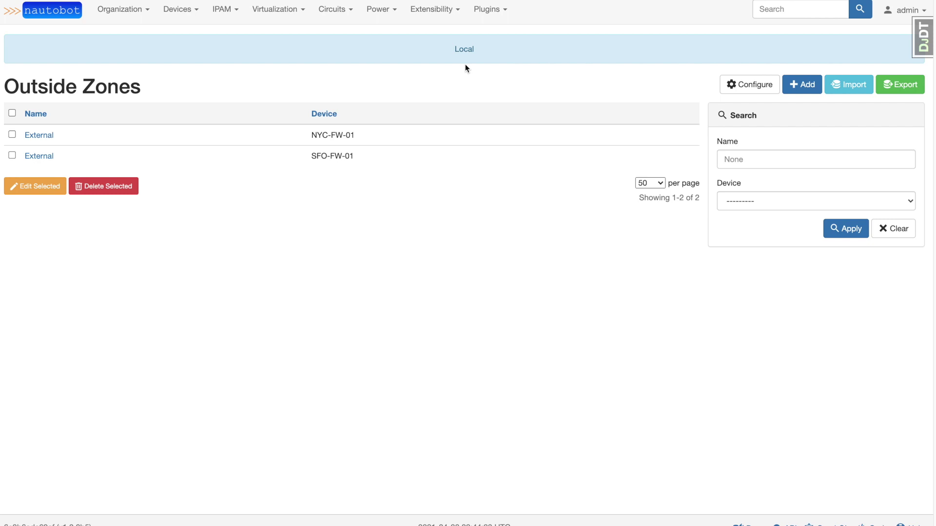
{"action": "triple_click", "coordinate": [102, 85]}
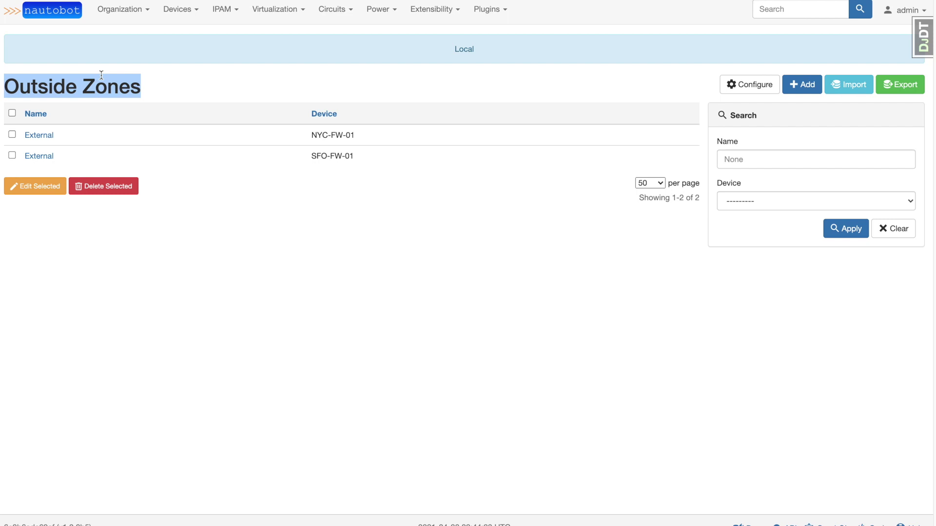
{"action": "triple_click", "coordinate": [101, 75]}
{"action": "triple_click", "coordinate": [101, 75]}
{"action": "left_click", "coordinate": [112, 77]}
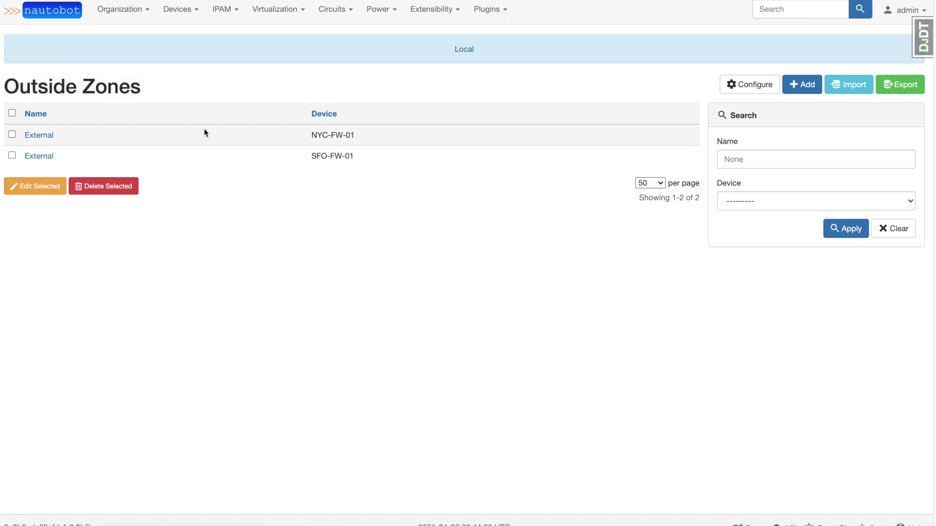
Check the device mapped to the first External outside zone and switch to the inside zones list
{"action": "triple_click", "coordinate": [353, 136]}
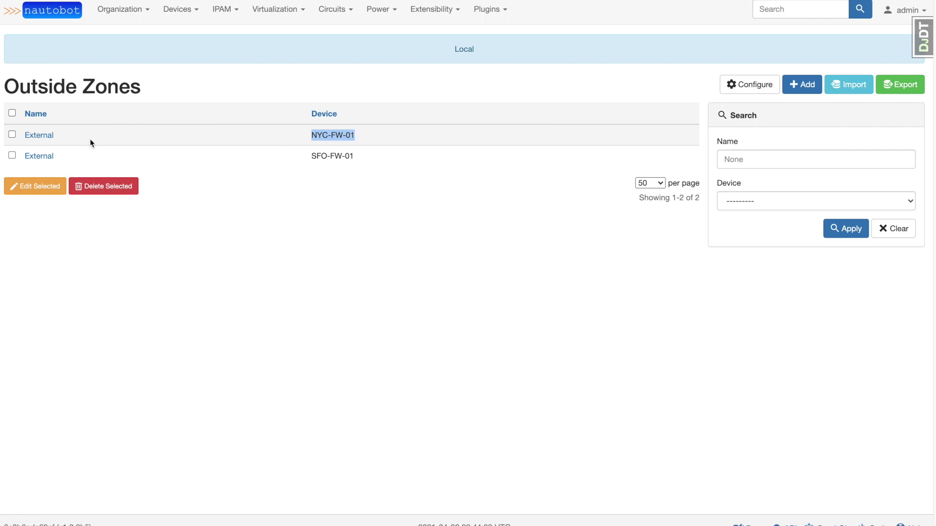
{"action": "double_click", "coordinate": [350, 135]}
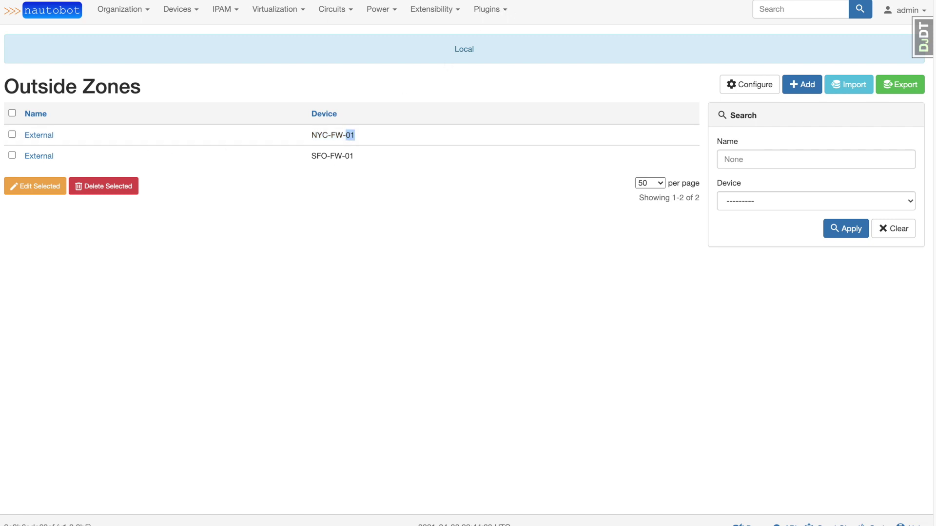
{"action": "key", "text": "alt+Left"}
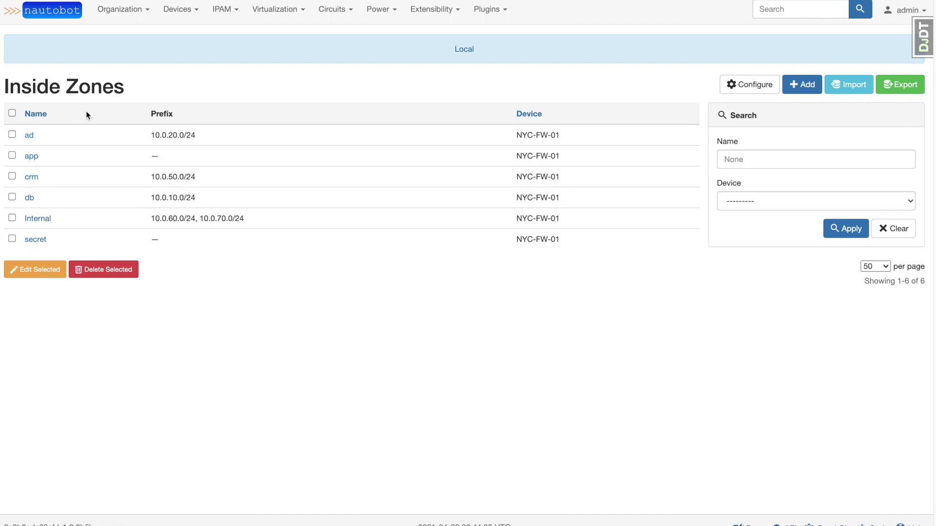
Check the prefixes of the Internal inside zone and open the zone for editing to examine its prefix choices
{"action": "triple_click", "coordinate": [219, 214]}
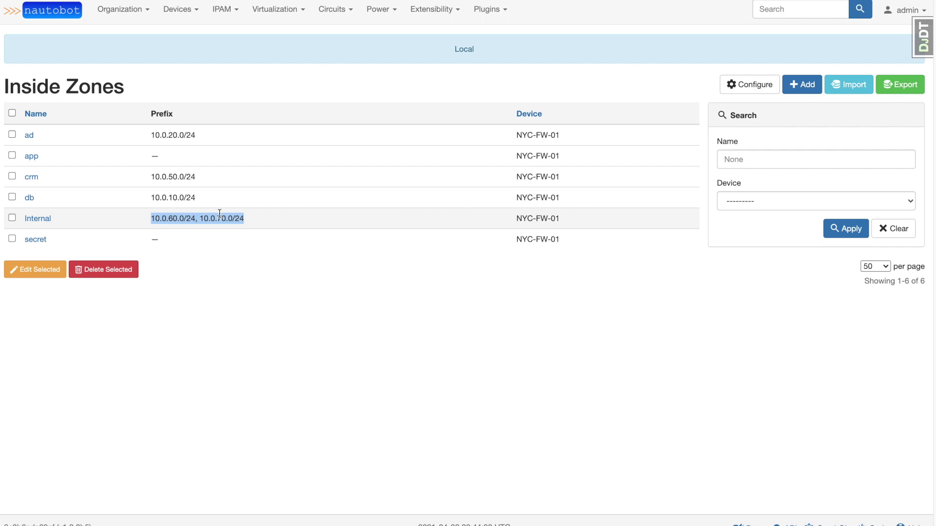
{"action": "left_click", "coordinate": [219, 213]}
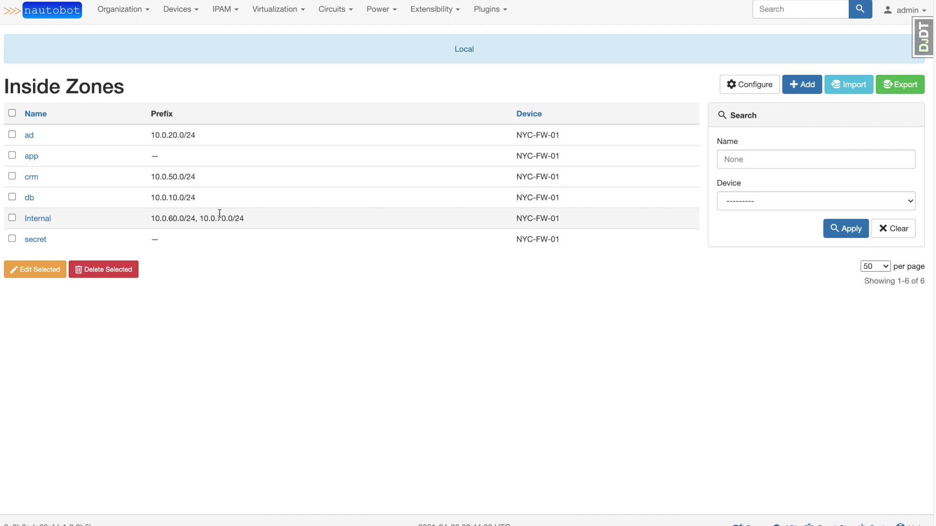
{"action": "left_click", "coordinate": [45, 224]}
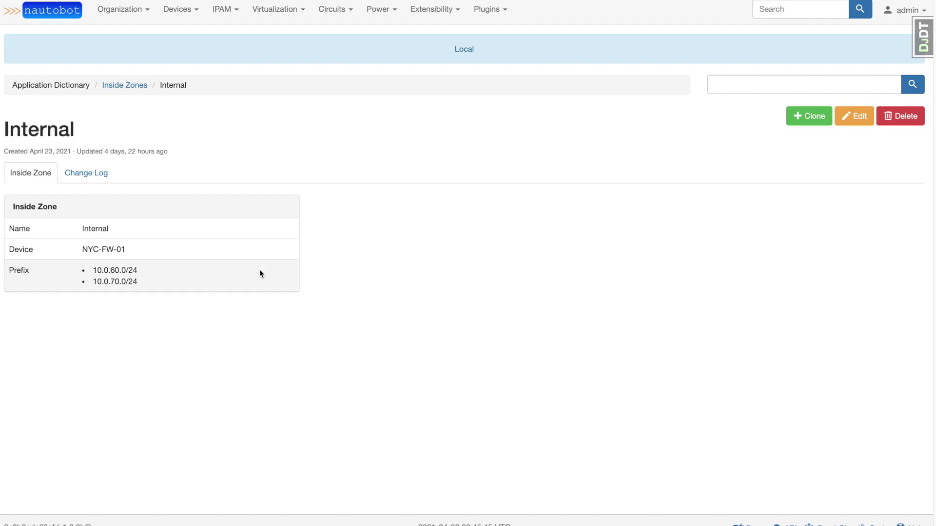
{"action": "left_click", "coordinate": [861, 119]}
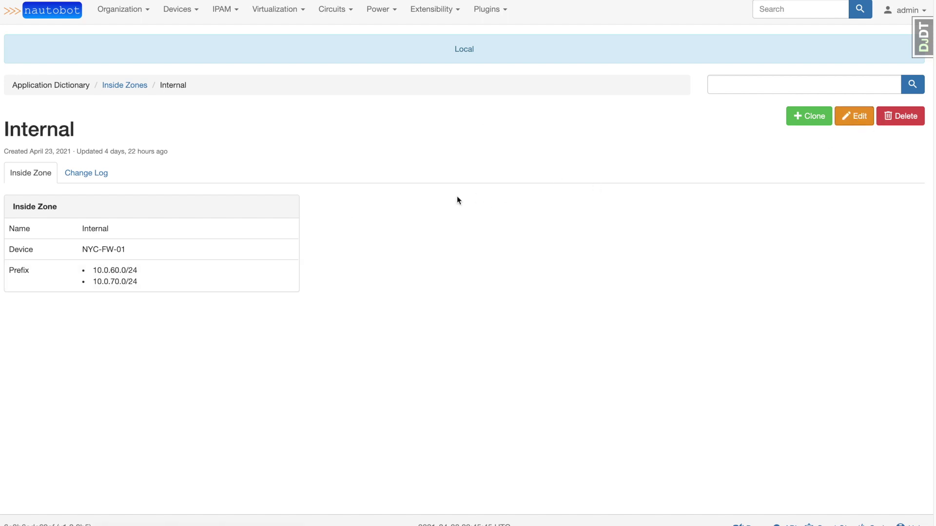
{"action": "scroll", "coordinate": [502, 197], "scroll_direction": "up", "scroll_amount": 2}
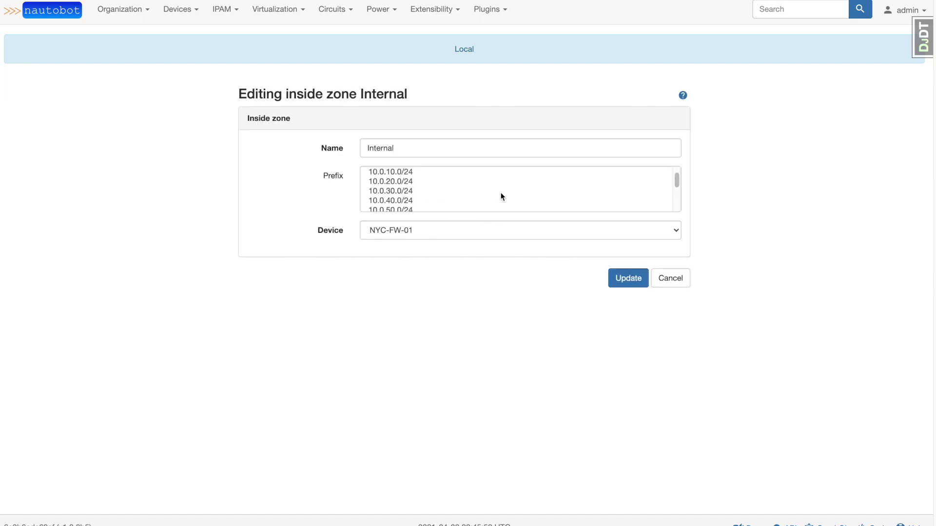
{"action": "scroll", "coordinate": [501, 196], "scroll_direction": "down", "scroll_amount": 5}
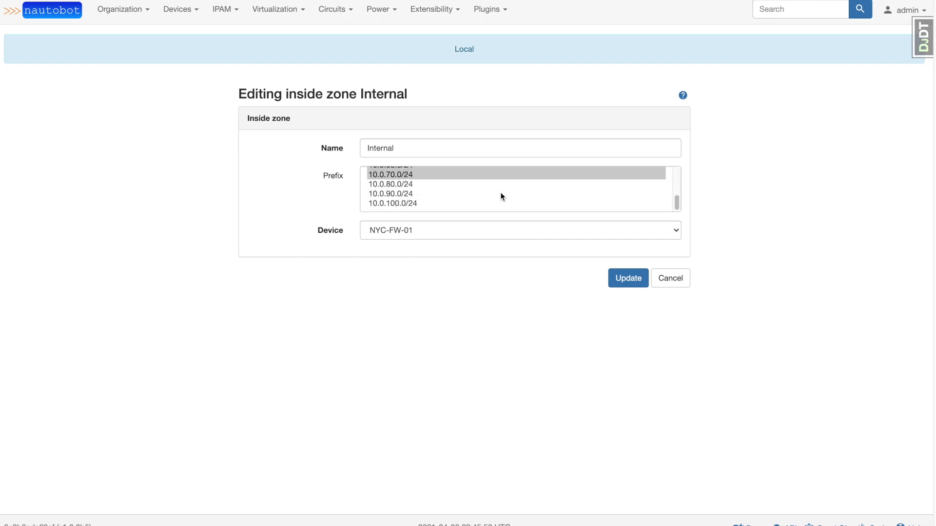
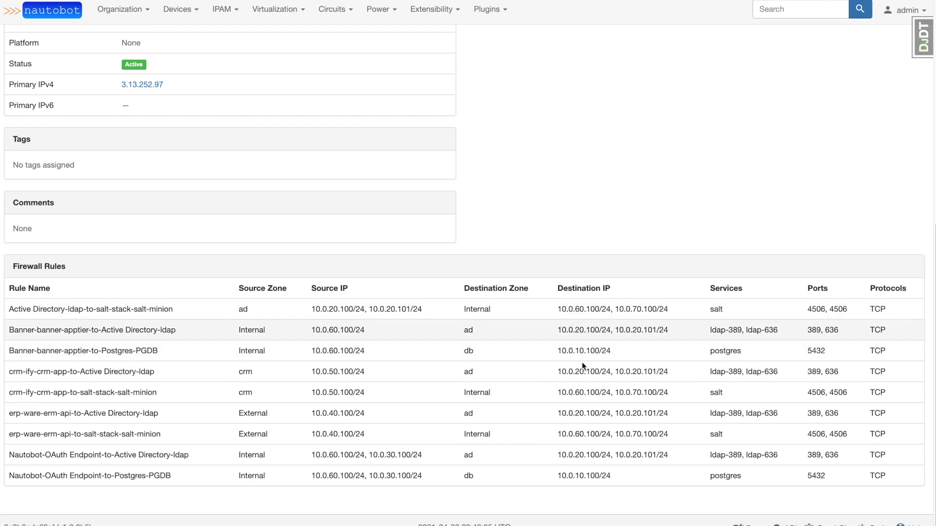
Run the Configure Security Rule job for device NYC-FW-01 with Commit changes enabled
{"action": "left_click", "coordinate": [504, 14]}
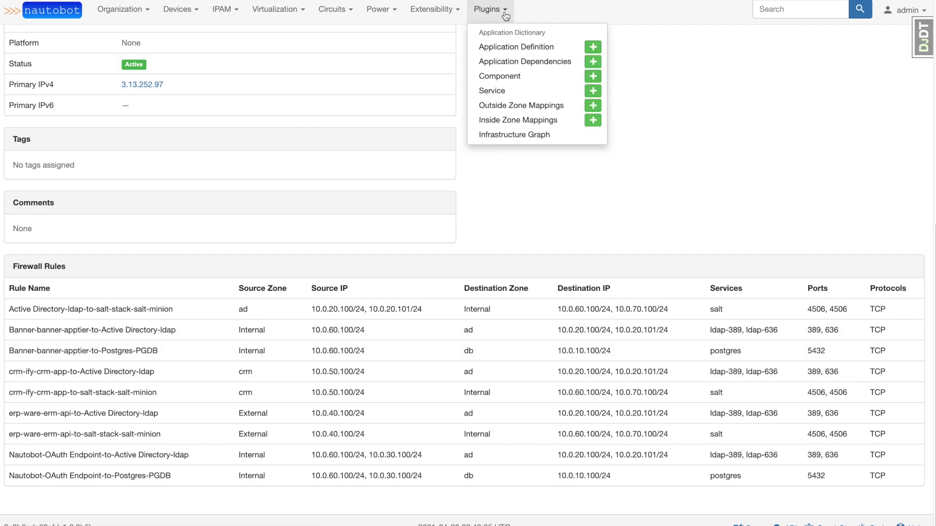
{"action": "left_click", "coordinate": [433, 8]}
{"action": "left_click", "coordinate": [437, 204]}
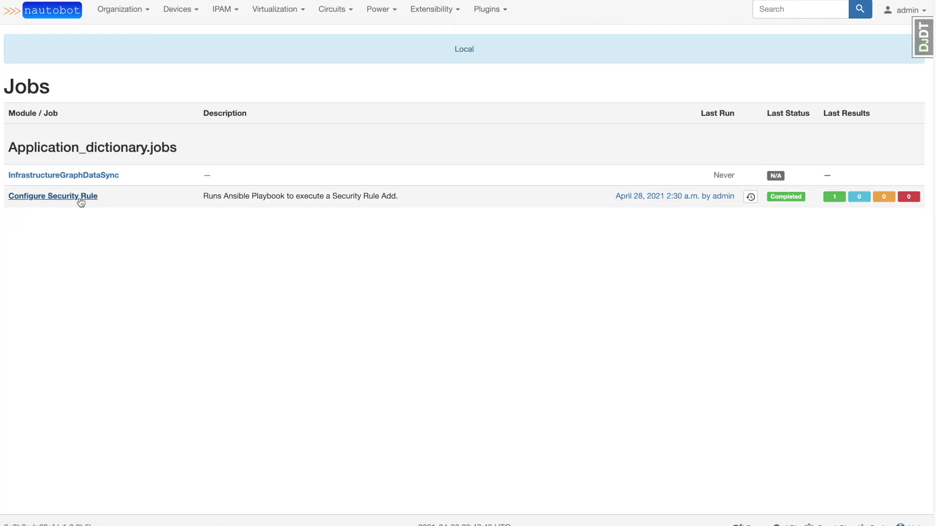
{"action": "left_click", "coordinate": [78, 197]}
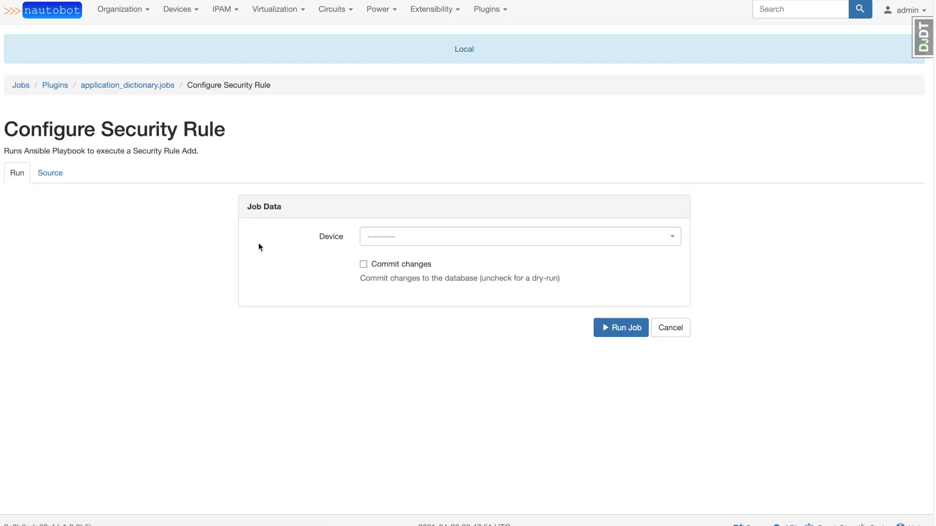
{"action": "left_click", "coordinate": [472, 237]}
{"action": "left_click", "coordinate": [438, 274]}
{"action": "left_click", "coordinate": [363, 265]}
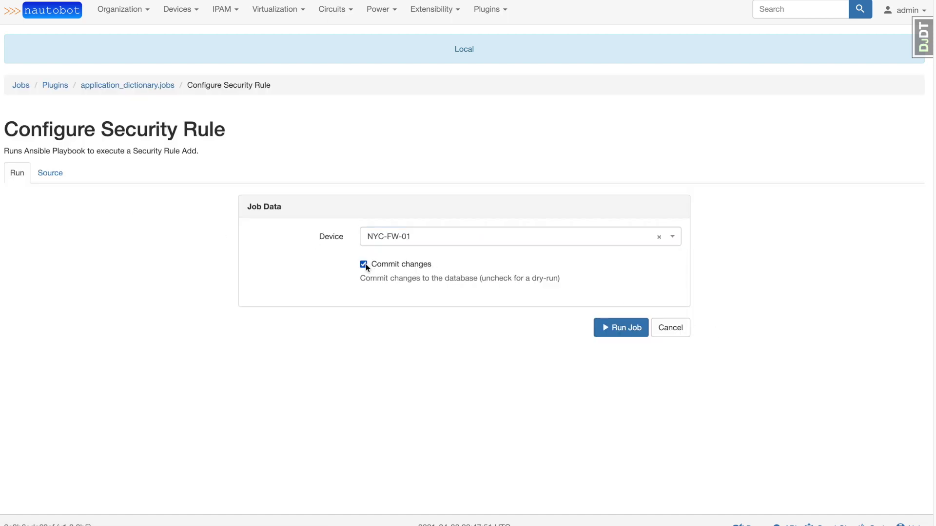
{"action": "left_click", "coordinate": [621, 335]}
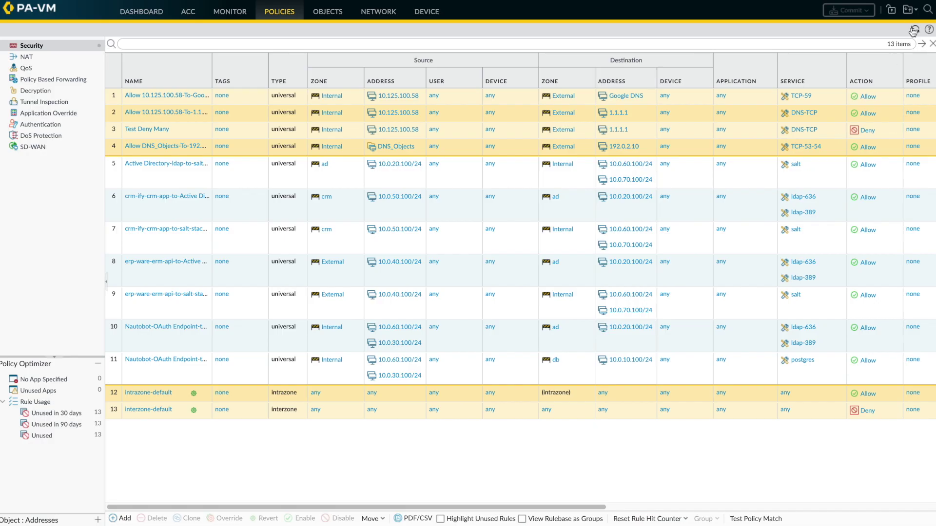
Switch to the PA-VM firewall, refresh its security policies until the job's rules load, and select the Banner rules to Active Directory and Postgres
{"action": "left_click", "coordinate": [913, 31]}
{"action": "left_click", "coordinate": [913, 31]}
{"action": "left_click", "coordinate": [912, 31]}
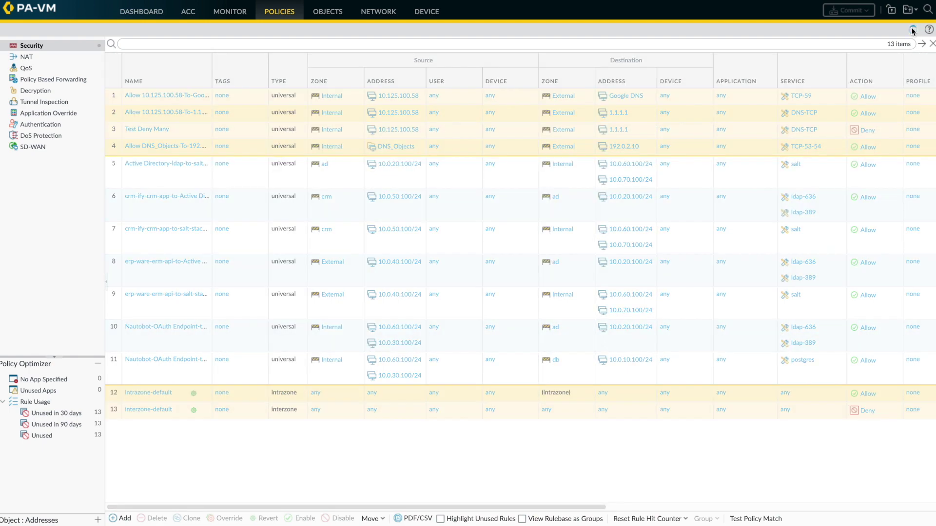
{"action": "left_click", "coordinate": [912, 30]}
{"action": "left_click", "coordinate": [913, 31]}
{"action": "left_click", "coordinate": [913, 30]}
{"action": "left_click", "coordinate": [913, 31]}
{"action": "left_click", "coordinate": [912, 30]}
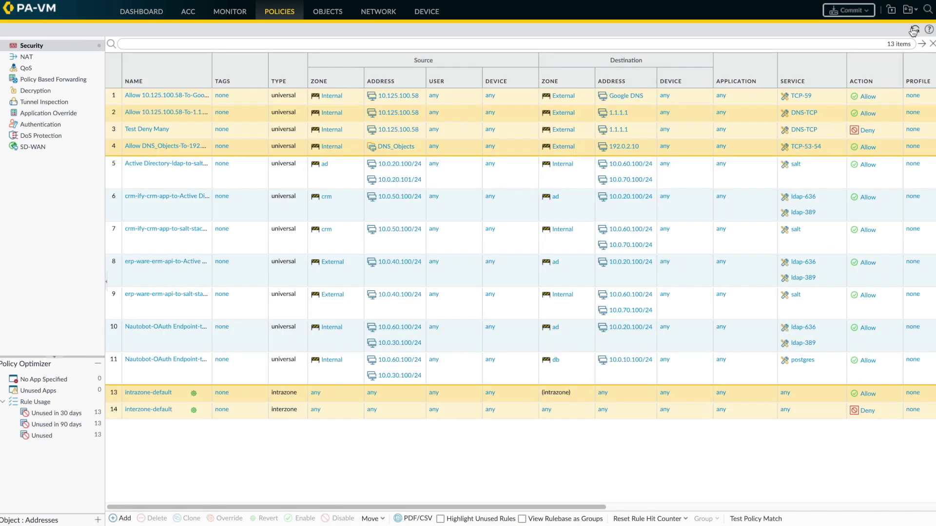
{"action": "left_click", "coordinate": [913, 31]}
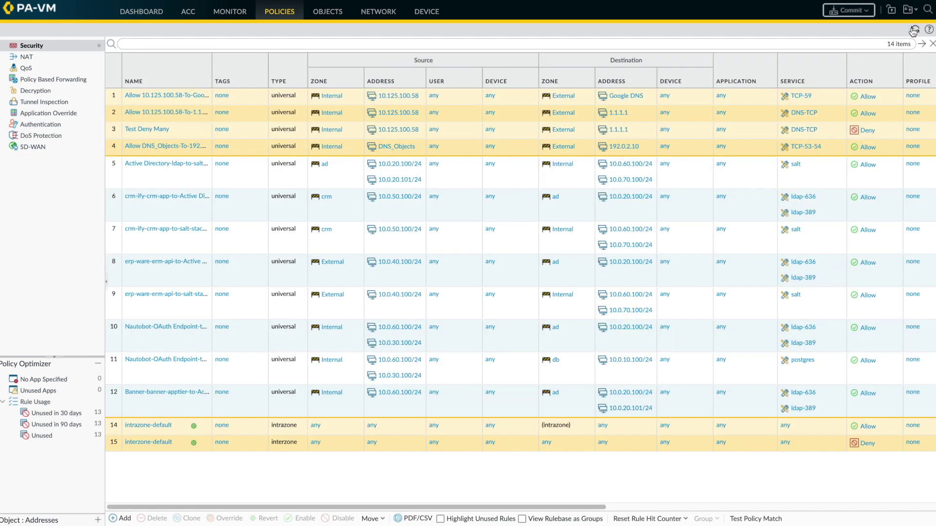
{"action": "left_click", "coordinate": [913, 30]}
{"action": "left_click", "coordinate": [913, 31]}
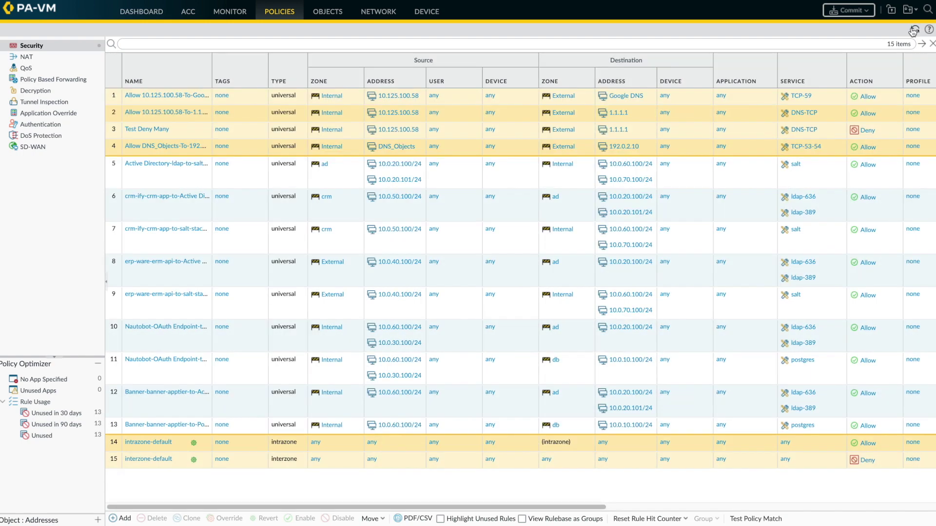
{"action": "left_click", "coordinate": [913, 31]}
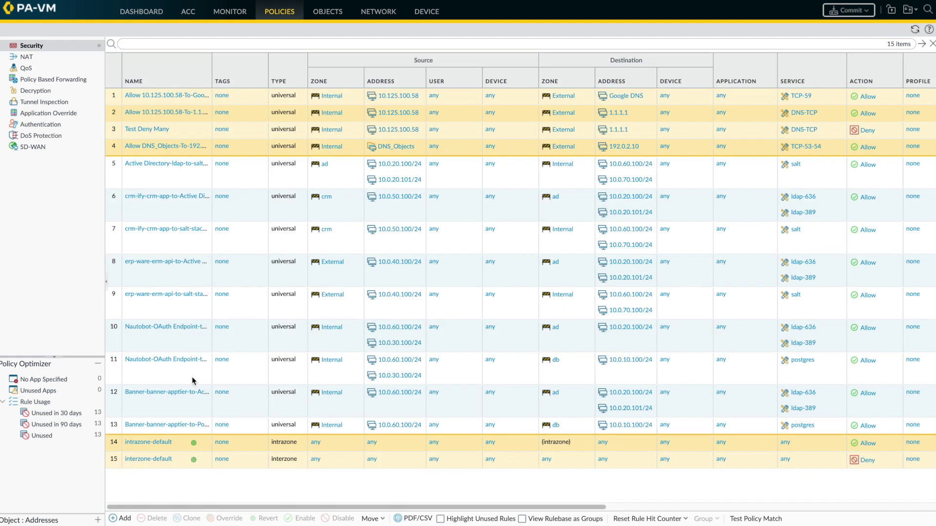
{"action": "left_click", "coordinate": [191, 395]}
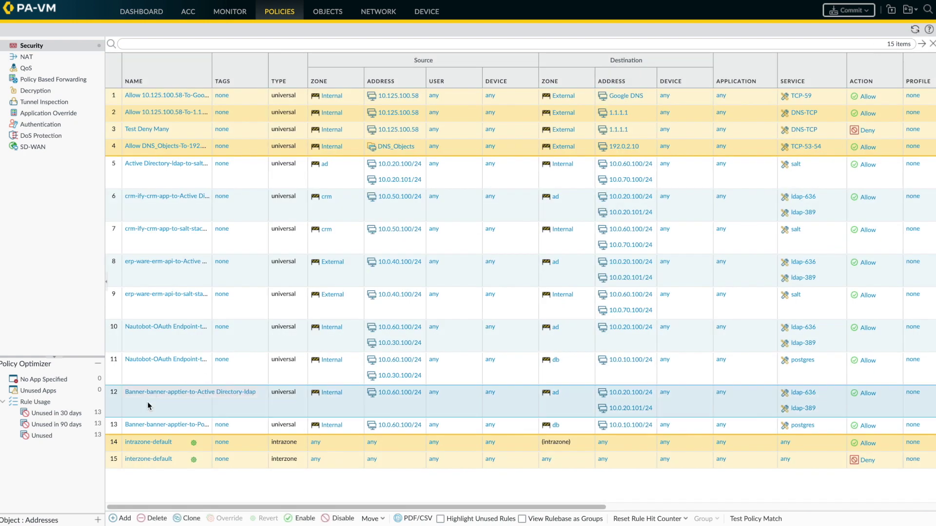
{"action": "left_click", "coordinate": [259, 430]}
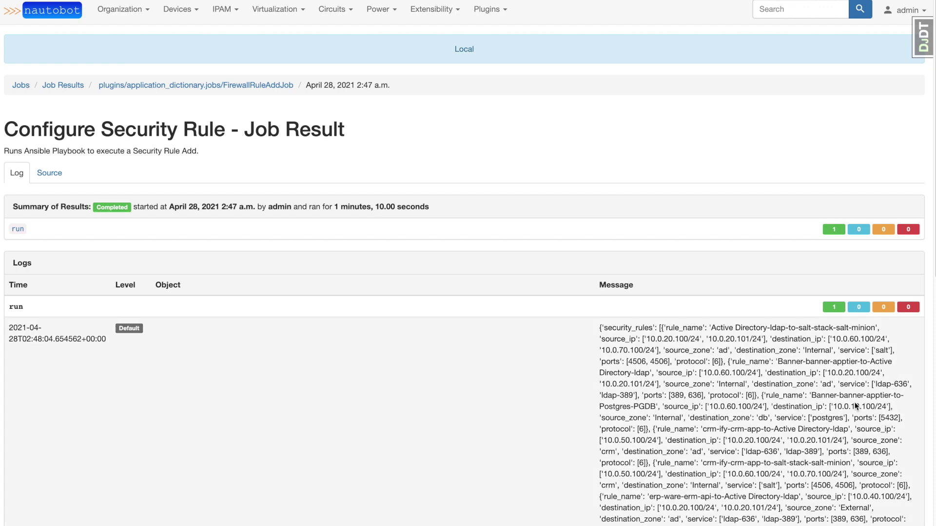
Return to the Configure Security Rule job result in Nautobot and read through its log messages
{"action": "scroll", "coordinate": [721, 351], "scroll_direction": "down", "scroll_amount": 3}
{"action": "scroll", "coordinate": [722, 351], "scroll_direction": "up", "scroll_amount": 3}
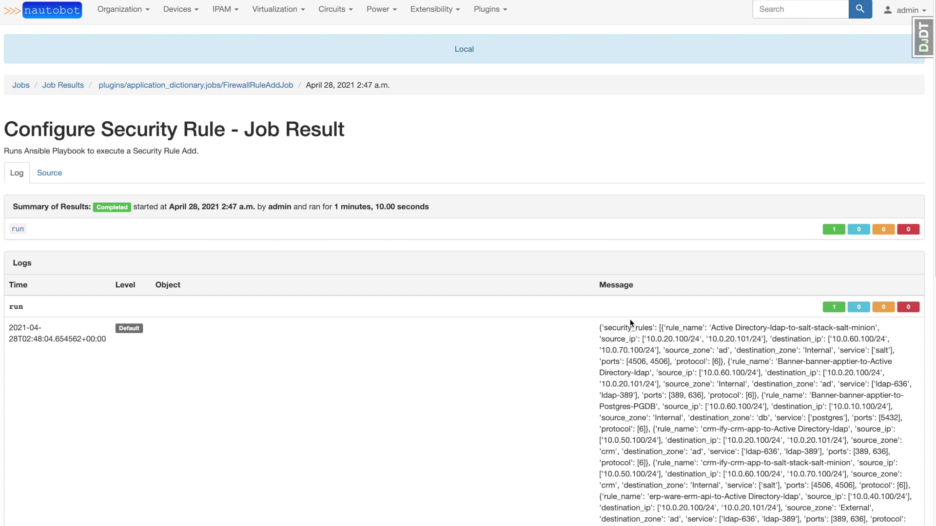
{"action": "scroll", "coordinate": [631, 323], "scroll_direction": "down", "scroll_amount": 3}
{"action": "scroll", "coordinate": [631, 323], "scroll_direction": "up", "scroll_amount": 3}
{"action": "scroll", "coordinate": [549, 172], "scroll_direction": "down", "scroll_amount": 4}
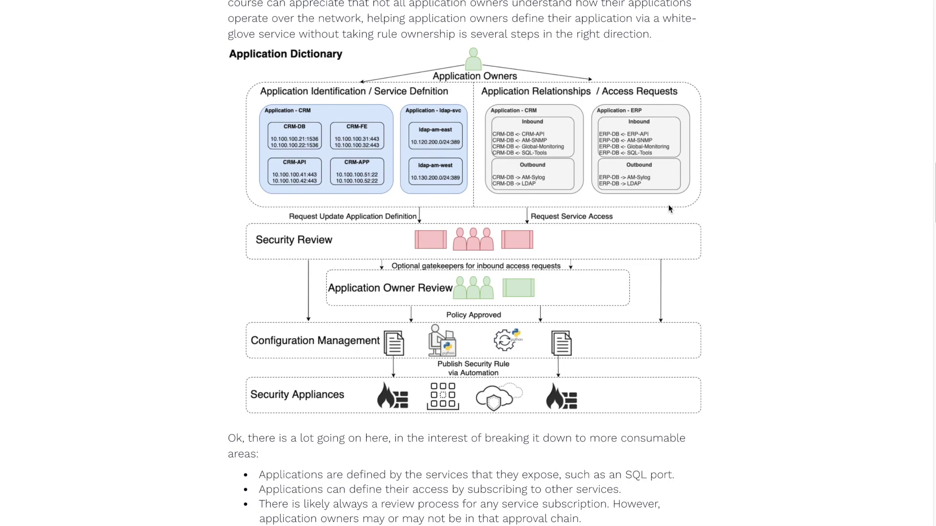
Switch to the Application Dictionary article and examine the workflow diagram and the explanation below it
{"action": "scroll", "coordinate": [670, 210], "scroll_direction": "down", "scroll_amount": 2}
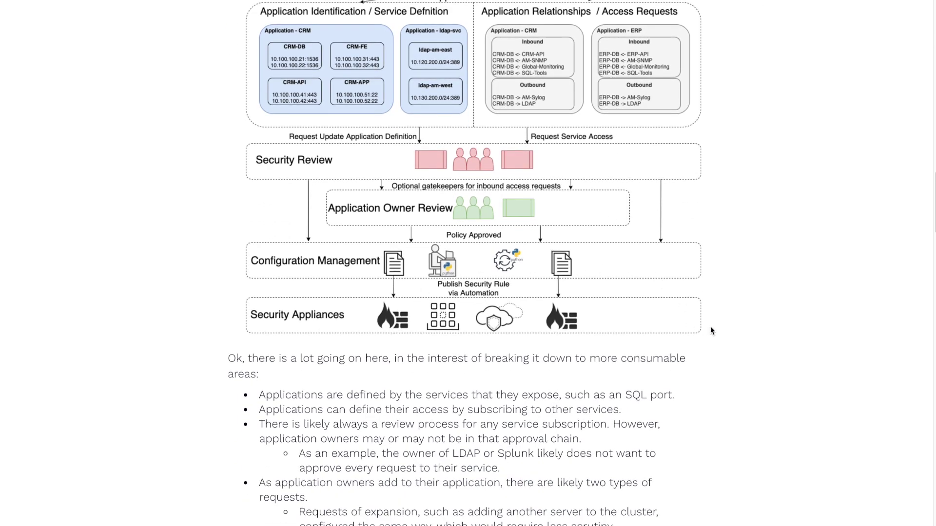
{"action": "scroll", "coordinate": [736, 328], "scroll_direction": "down", "scroll_amount": 1}
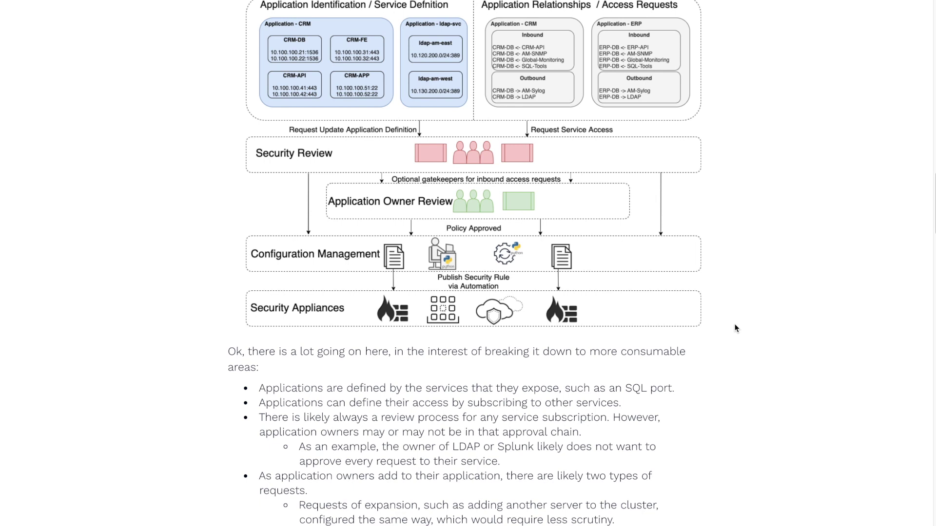